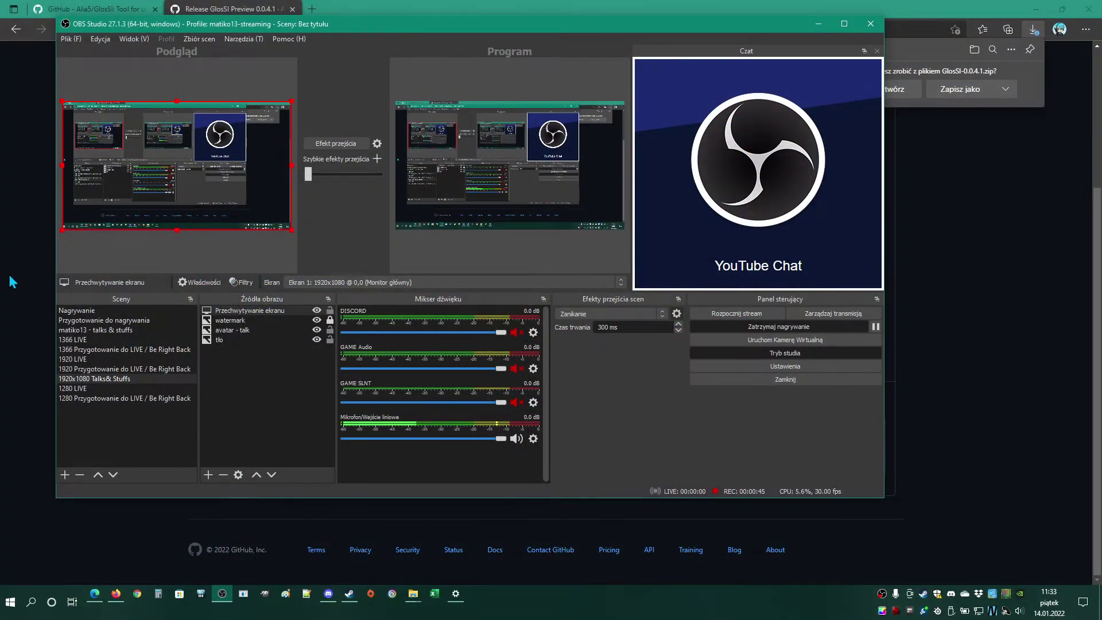
From the GlosSI repo's Releases list, open GlosSI Preview 0.0.4.1 and scroll down to its Assets
key(alt+Tab)
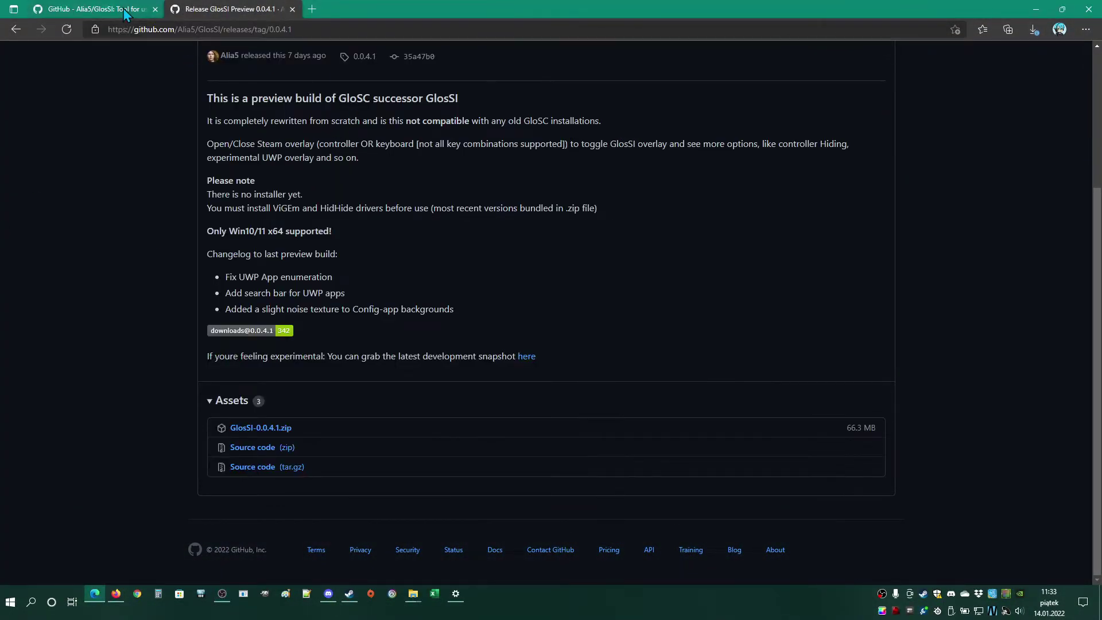
click(122, 15)
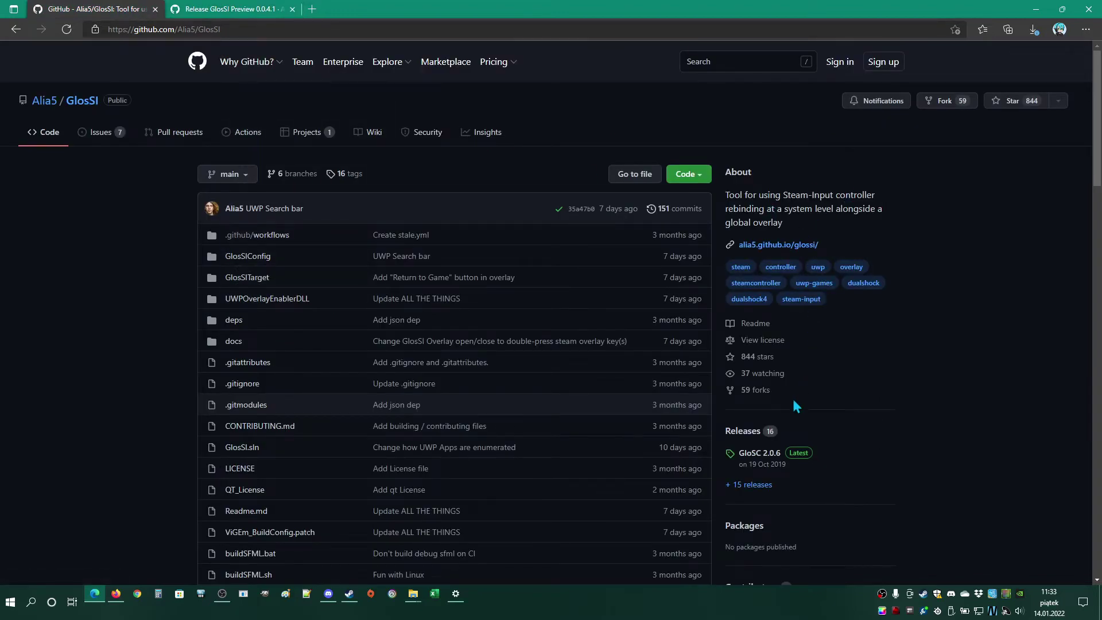
click(751, 433)
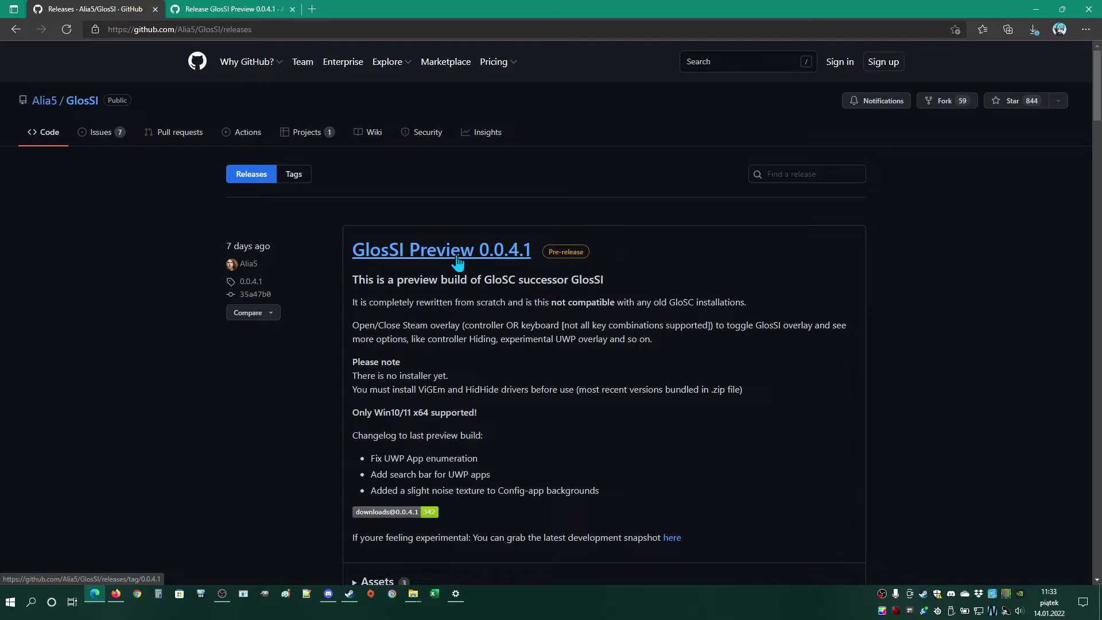
click(457, 261)
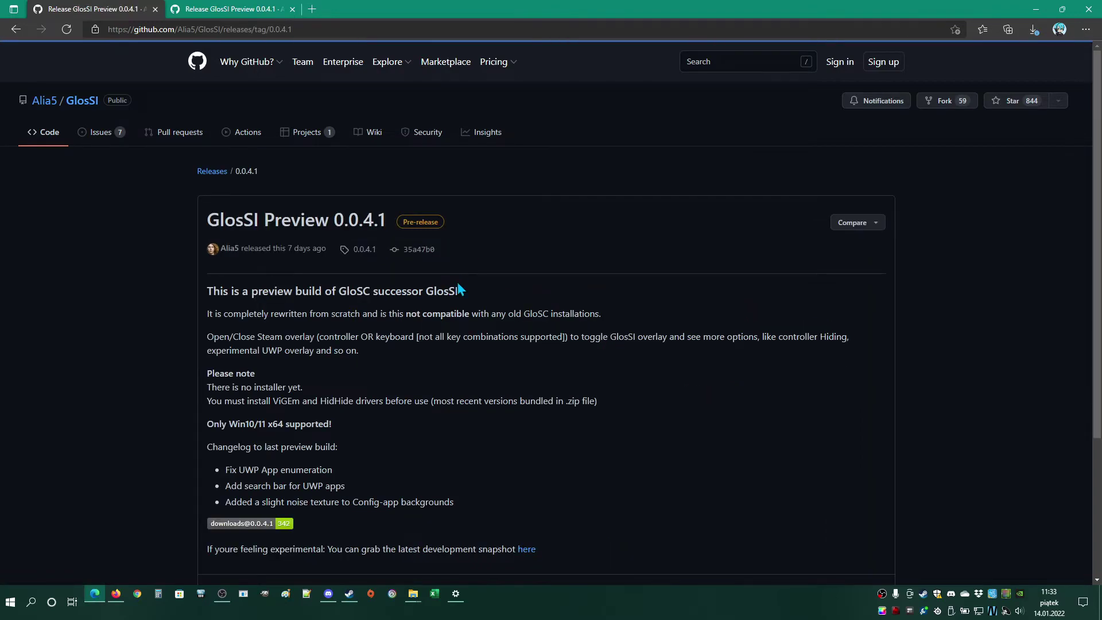
scroll(394, 307, down, 5)
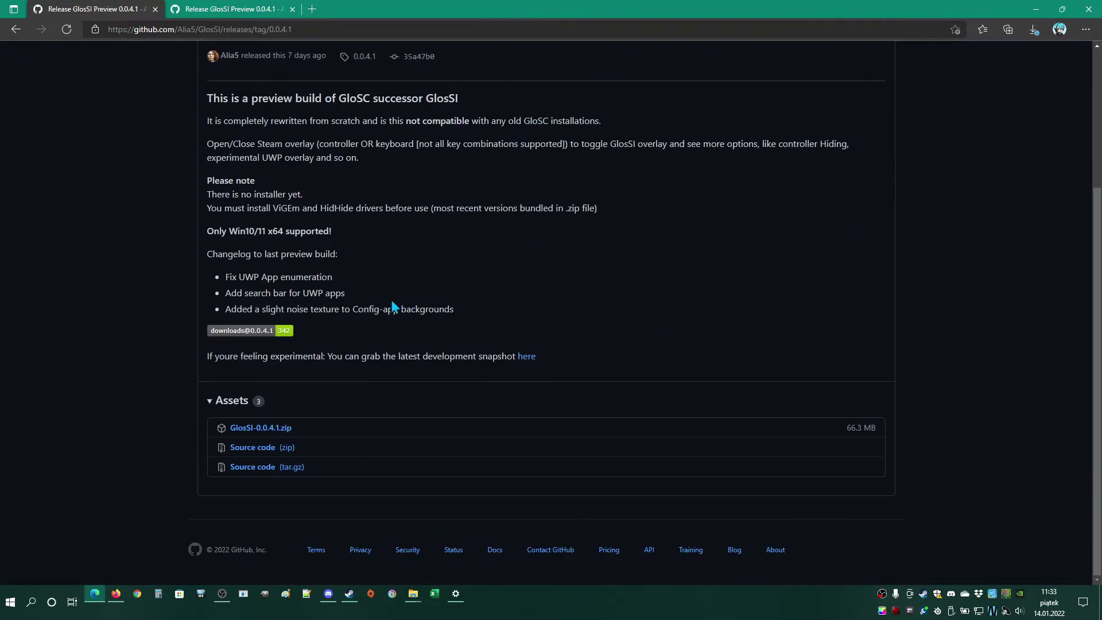
Download GlosSI-0.0.4.1.zip with Save As (Zapisz jako) into the GlosSI live test folder on G:
click(272, 439)
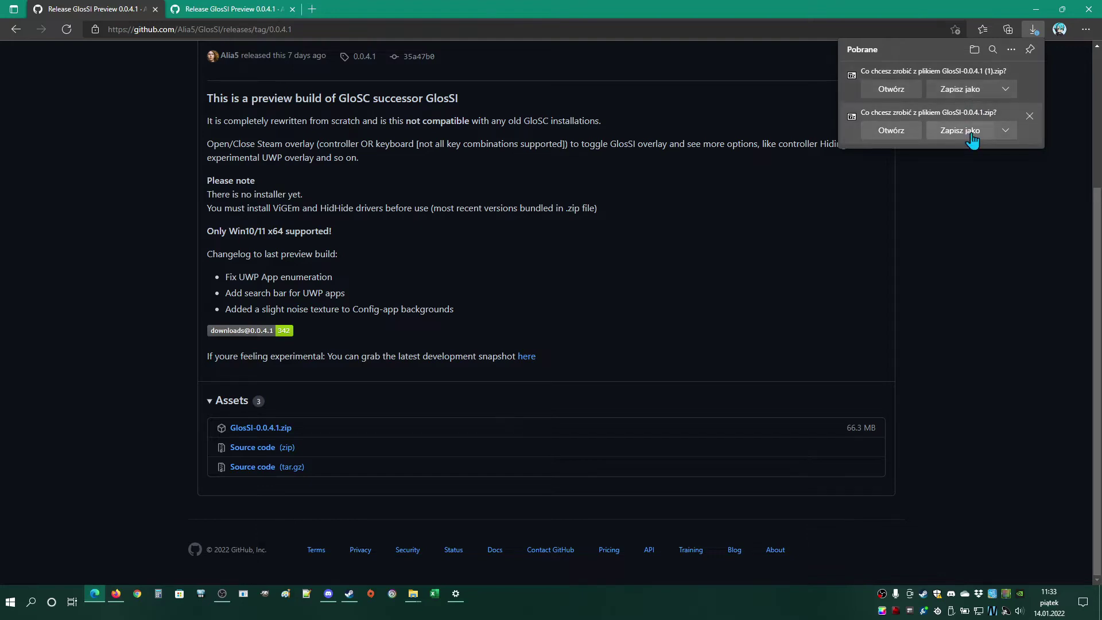
click(970, 131)
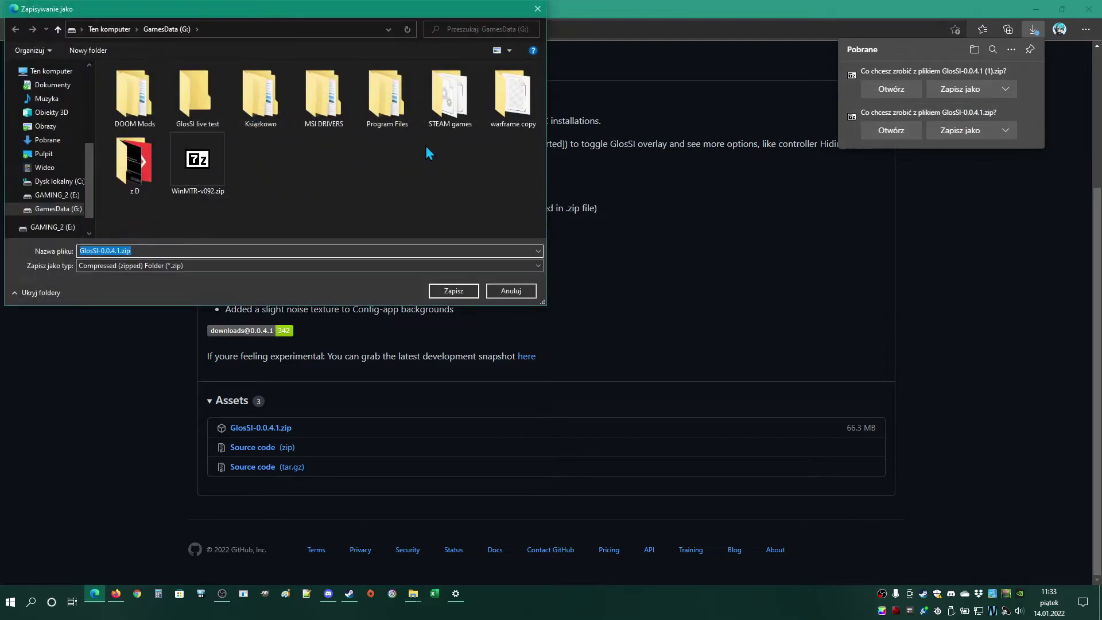
double_click(195, 98)
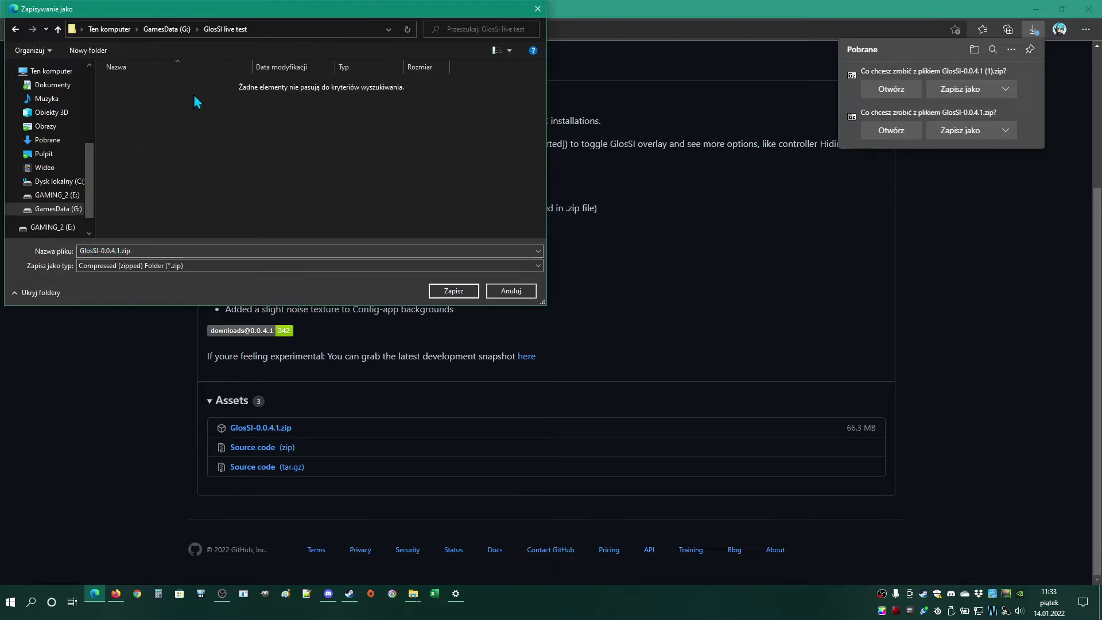
click(454, 291)
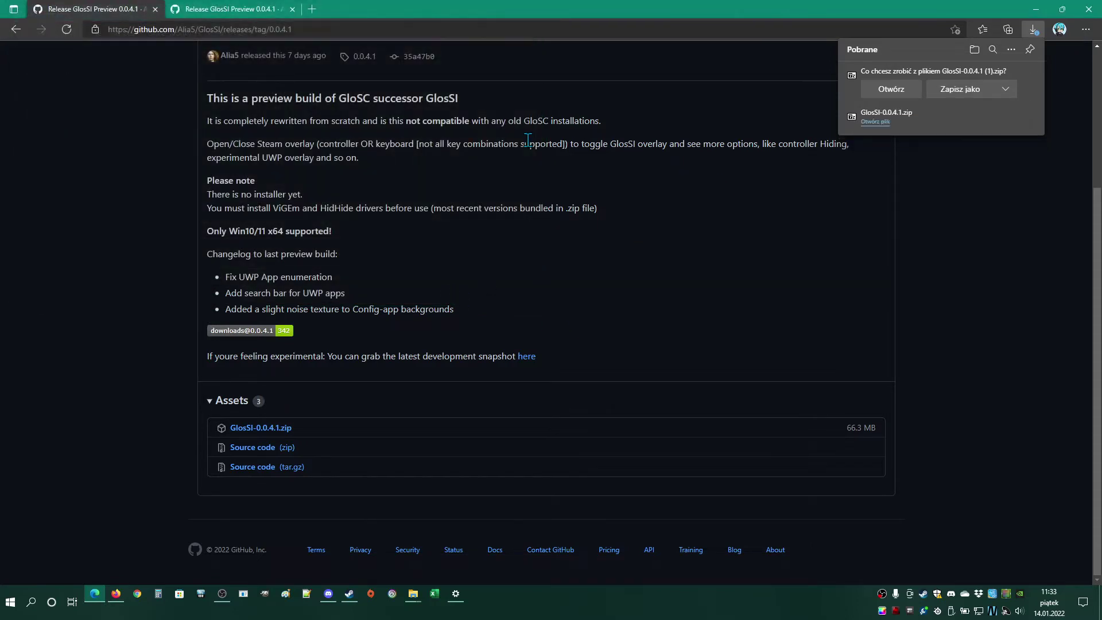
right_click(907, 118)
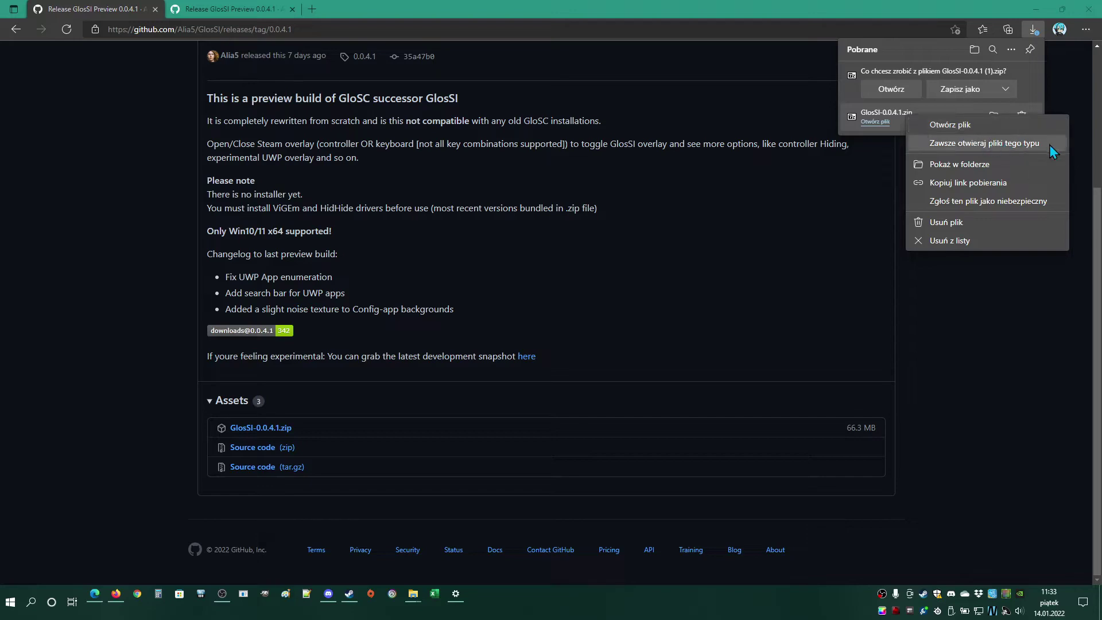
Show the downloaded zip in its folder and extract it there with 7-Zip 'Wypakuj tutaj'
click(963, 164)
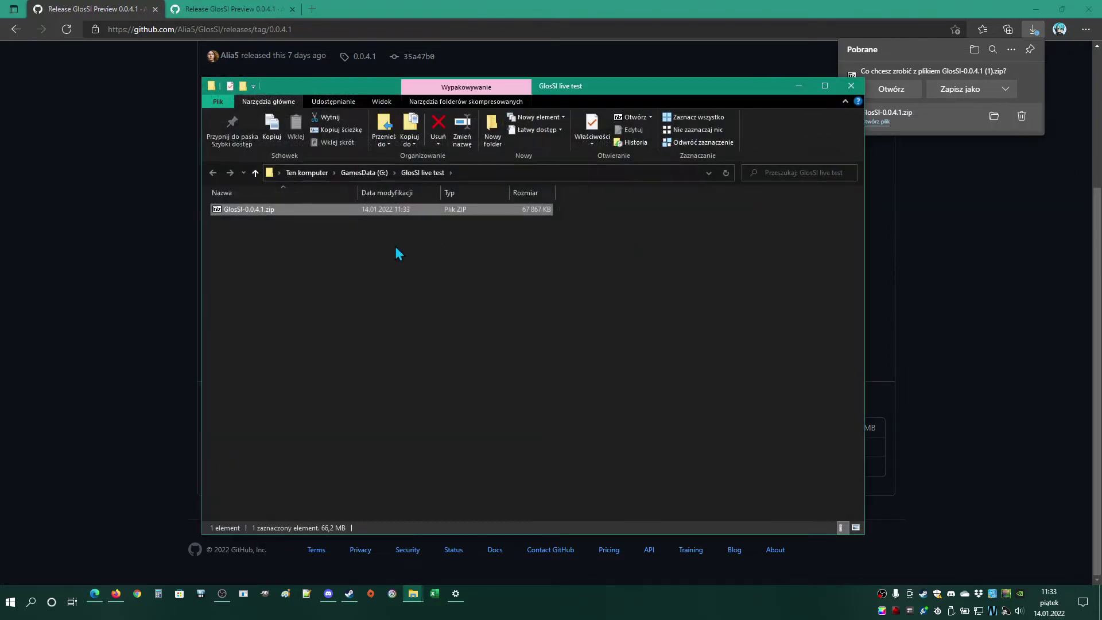
click(395, 246)
right_click(209, 208)
click(319, 202)
right_click(265, 212)
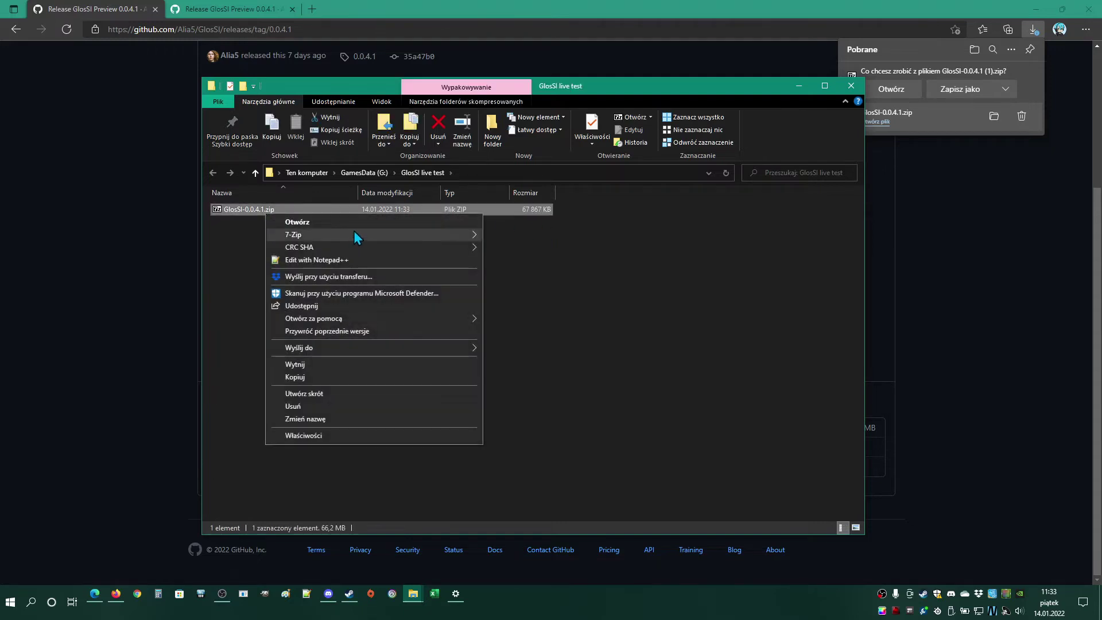
mouse_move(354, 231)
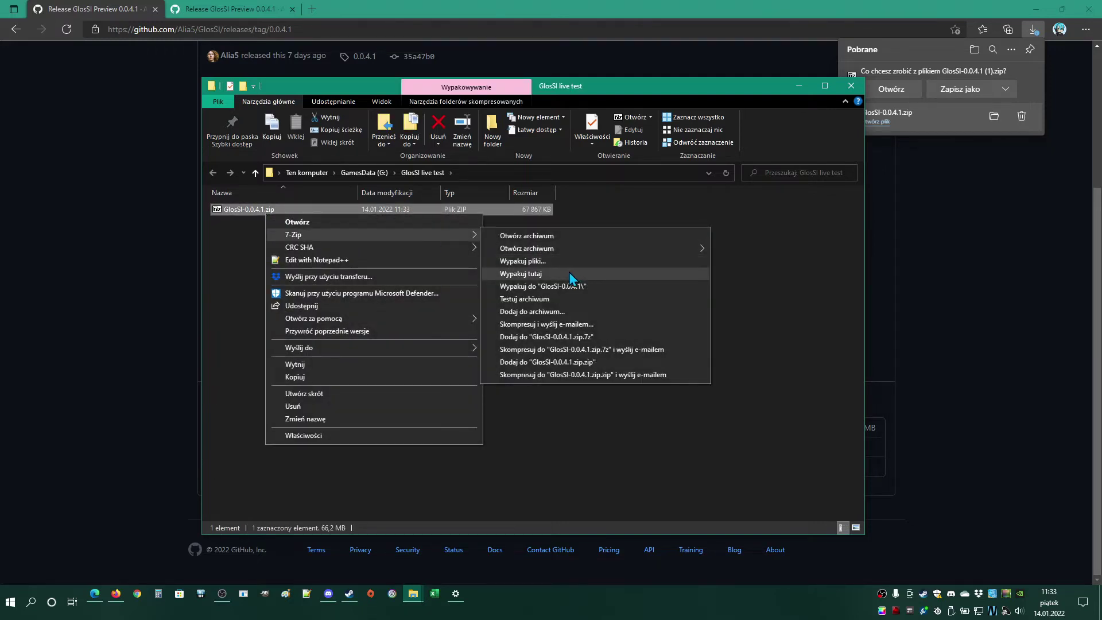
click(570, 274)
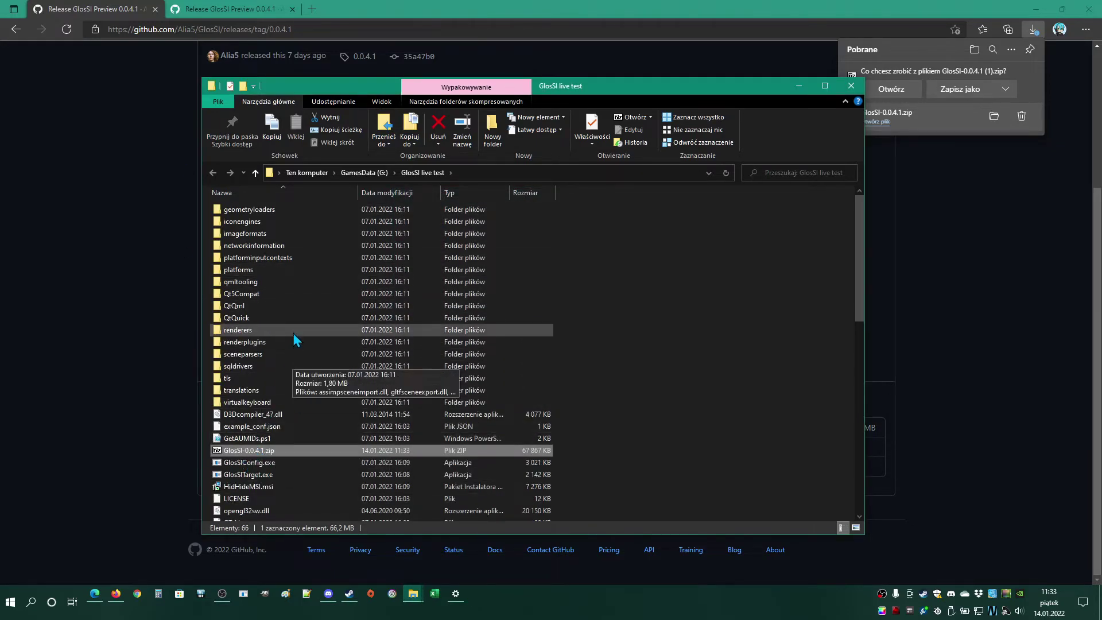
Delete the loosely extracted files and re-extract the zip into a GlosSI-0.0.4.1 folder
key(ctrl+a)
ctrl+click(247, 450)
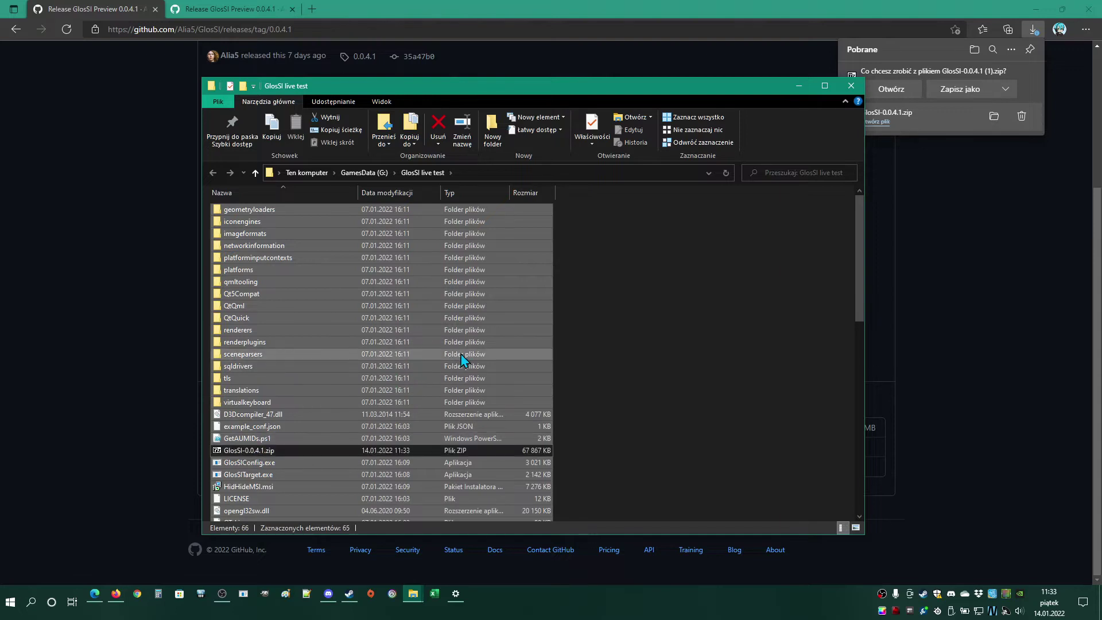
key(Delete)
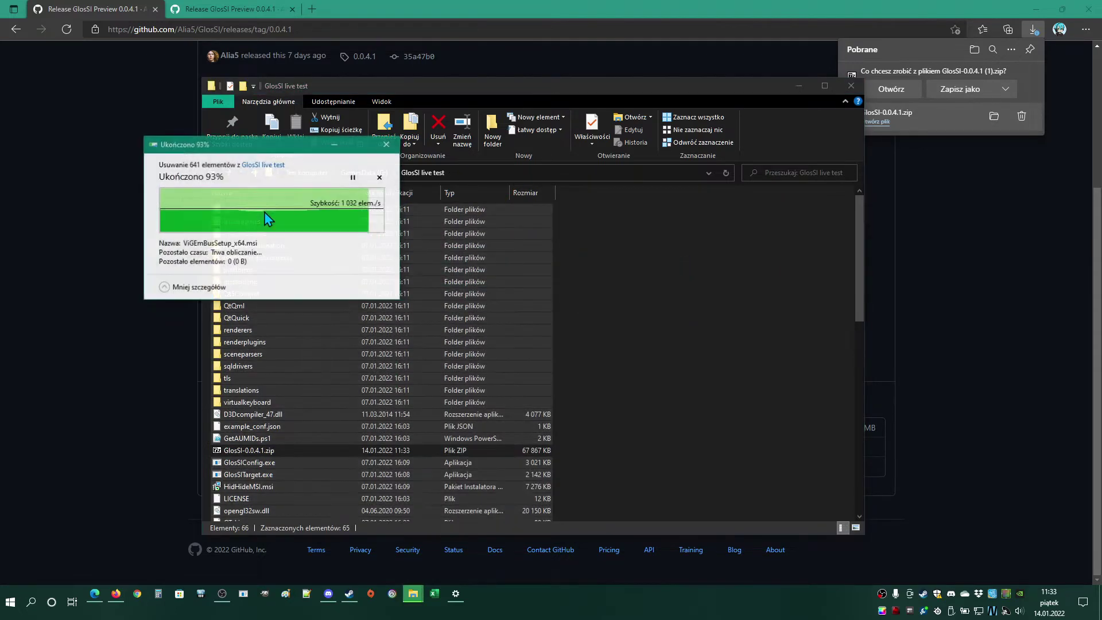
right_click(446, 209)
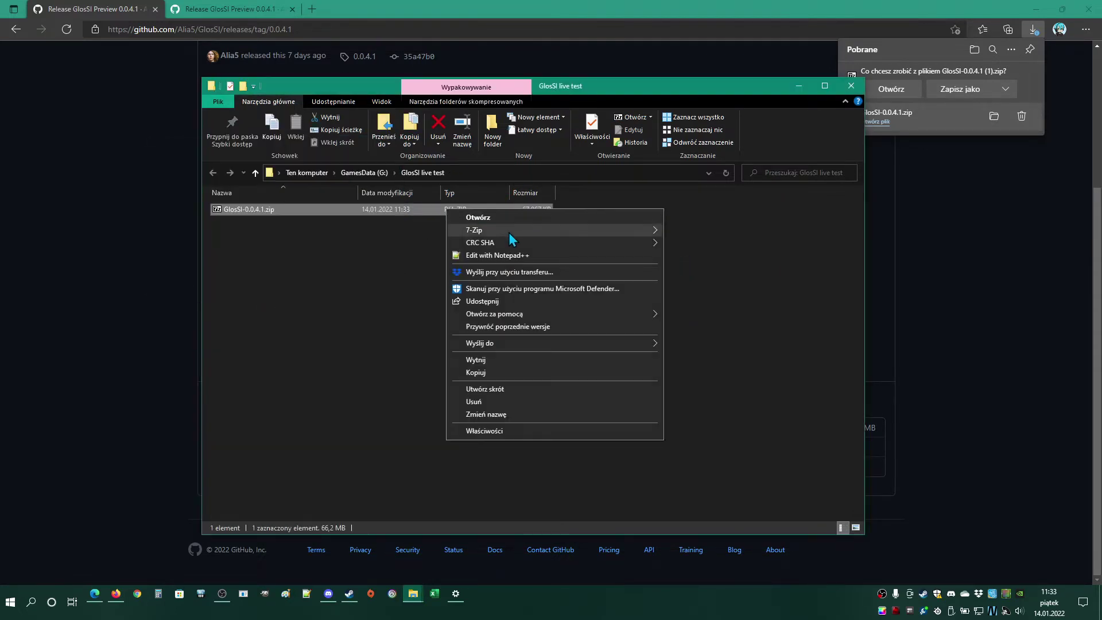
mouse_move(511, 232)
click(754, 283)
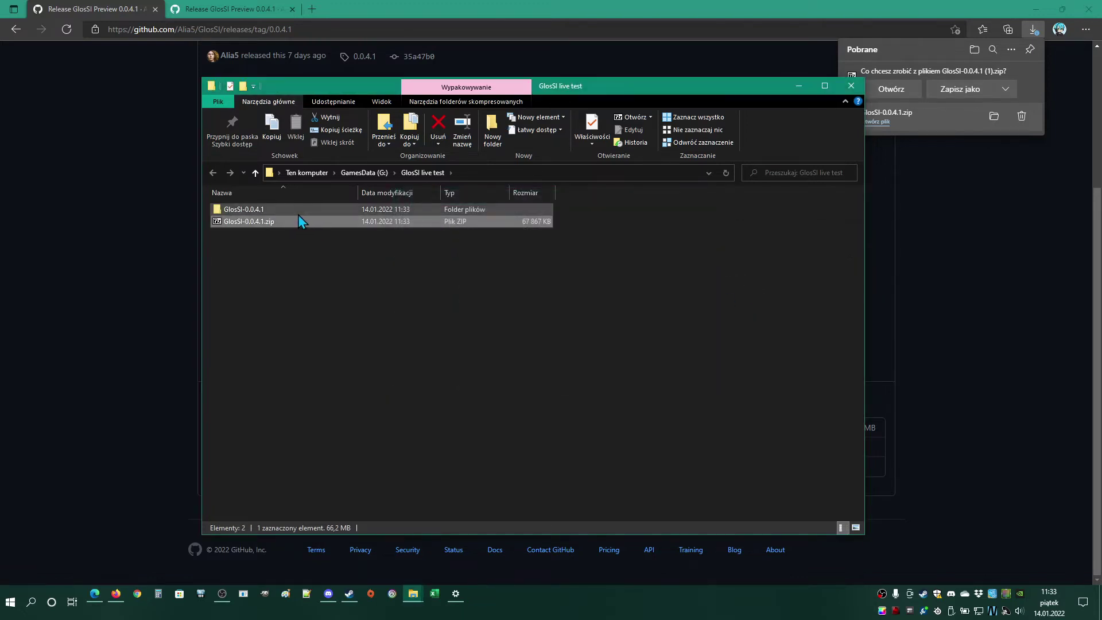
Open the GlosSI-0.0.4.1 folder and browse its 65 items, including HidHideMSI.msi
double_click(287, 210)
scroll(350, 341, down, 6)
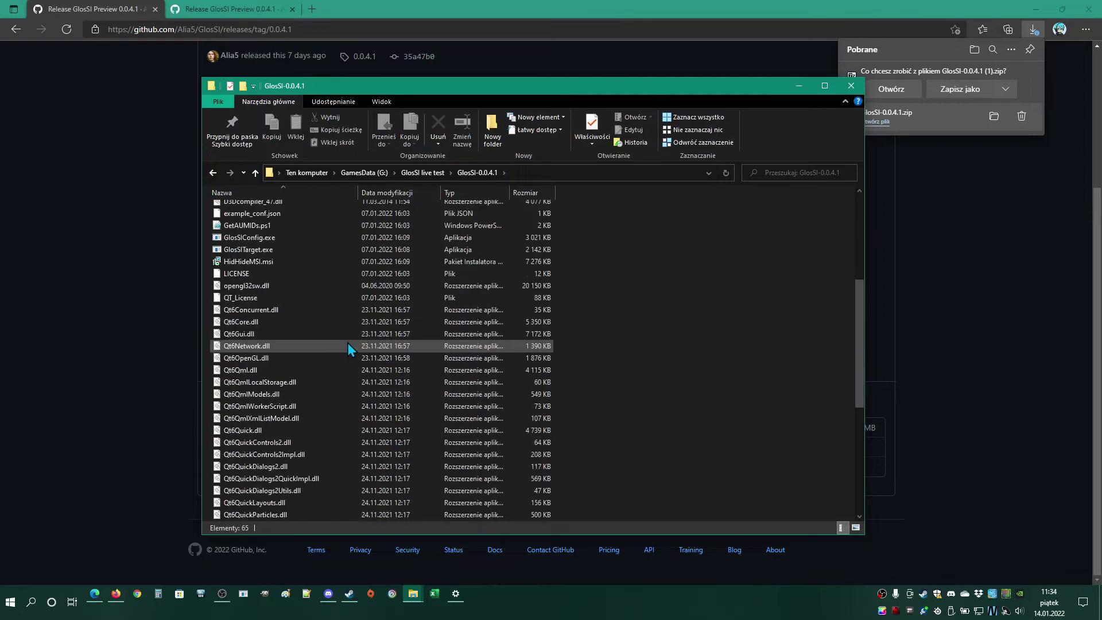
scroll(353, 341, down, 6)
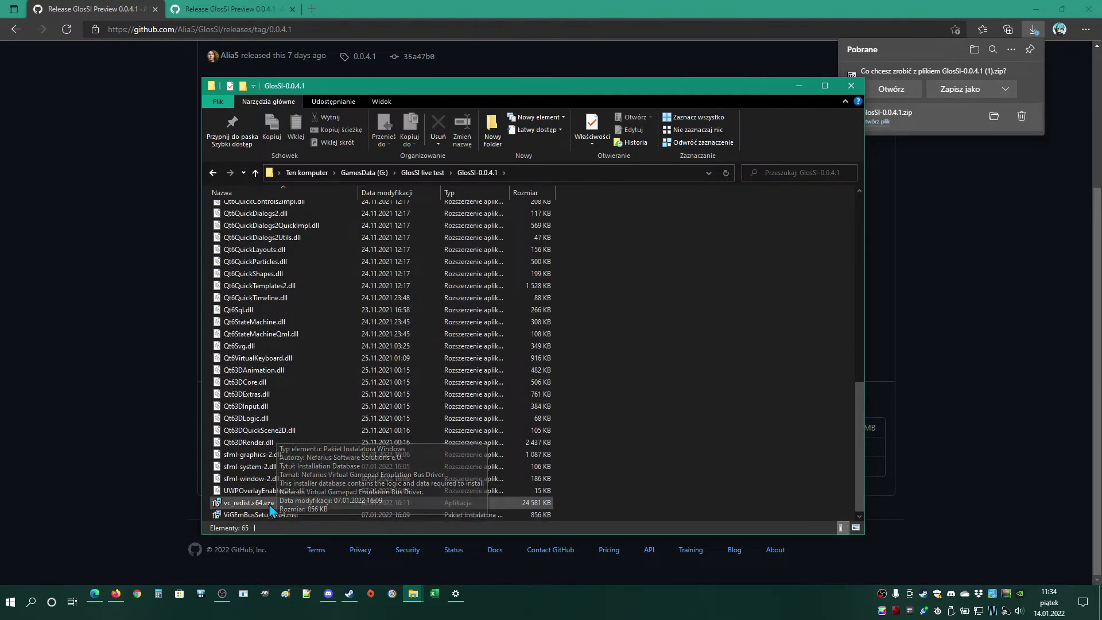
scroll(310, 400, up, 8)
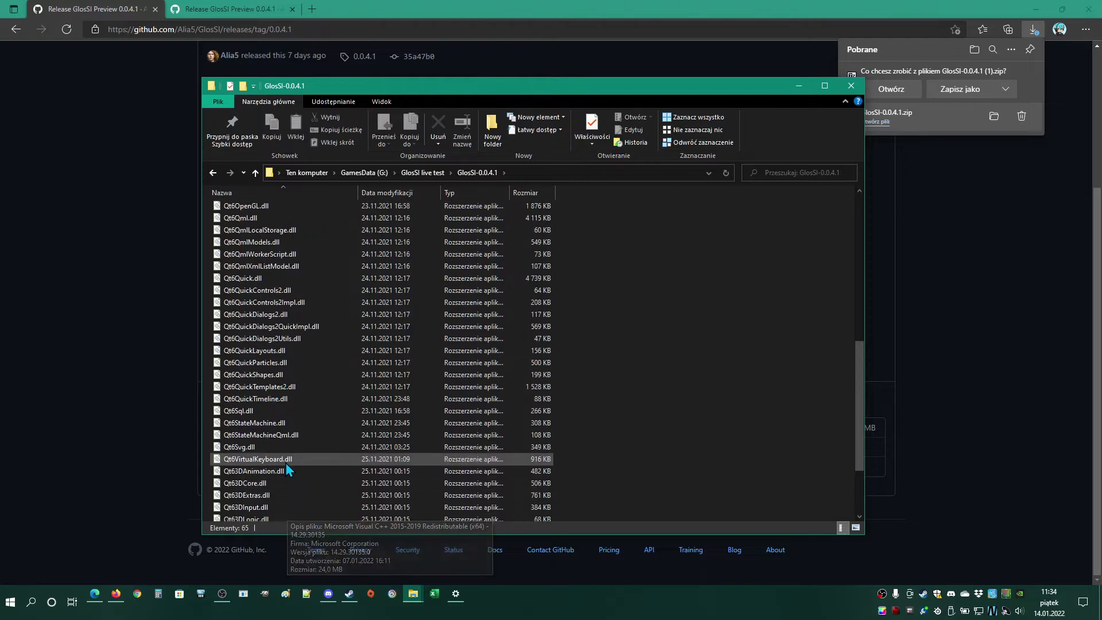
scroll(310, 400, up, 1)
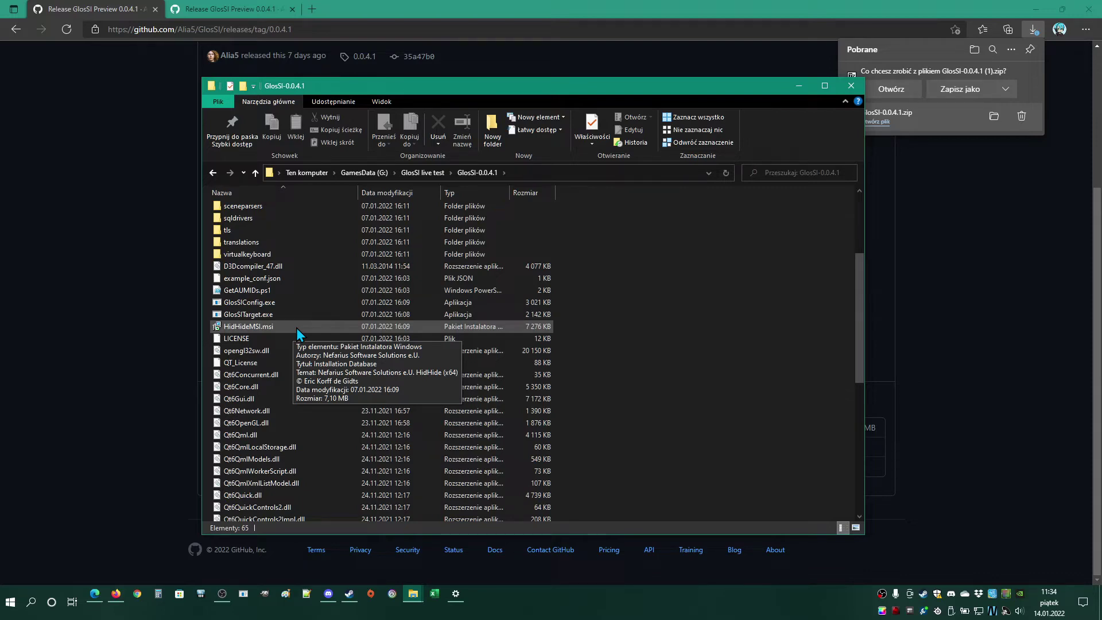
click(294, 326)
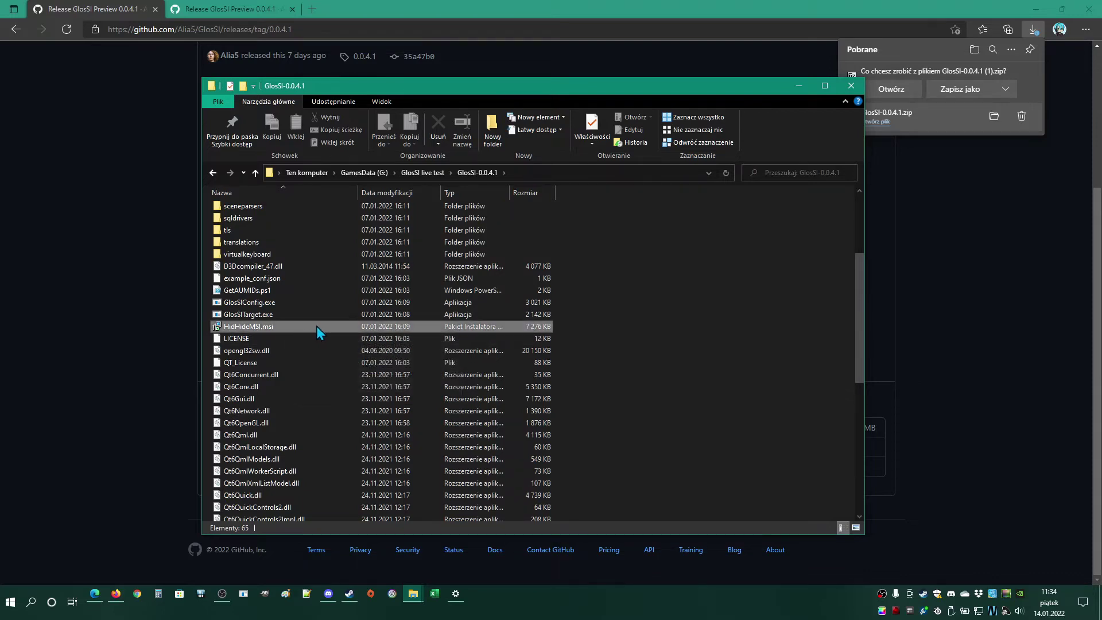
click(759, 231)
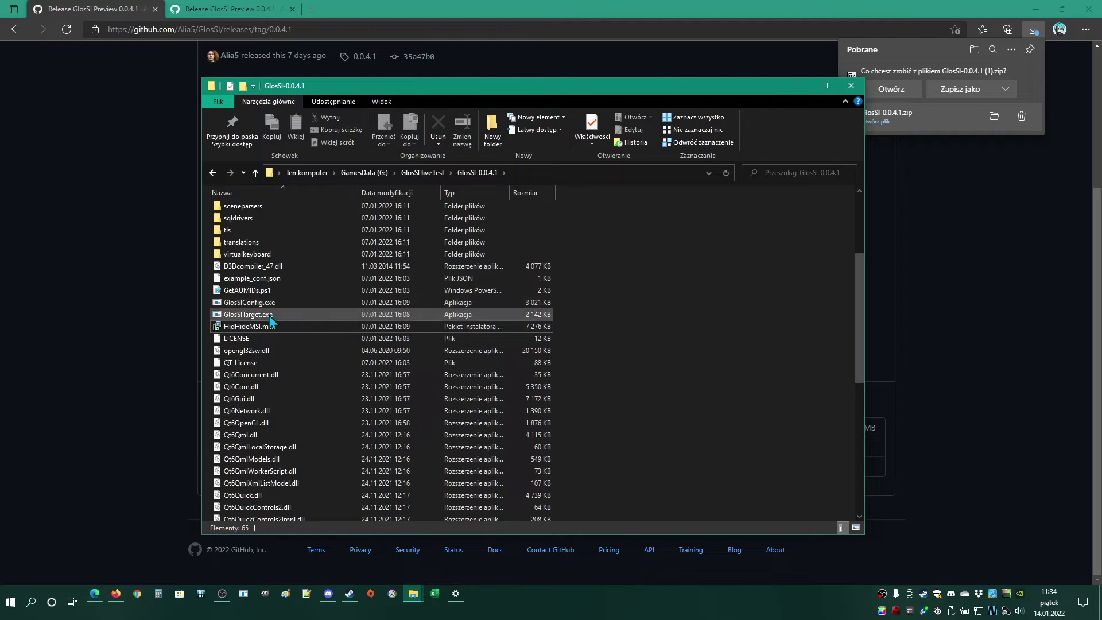
Launch GlosSIConfig.exe, edit the Forza Horizon 4 shortcut, and untick Close when launched app quits
double_click(270, 307)
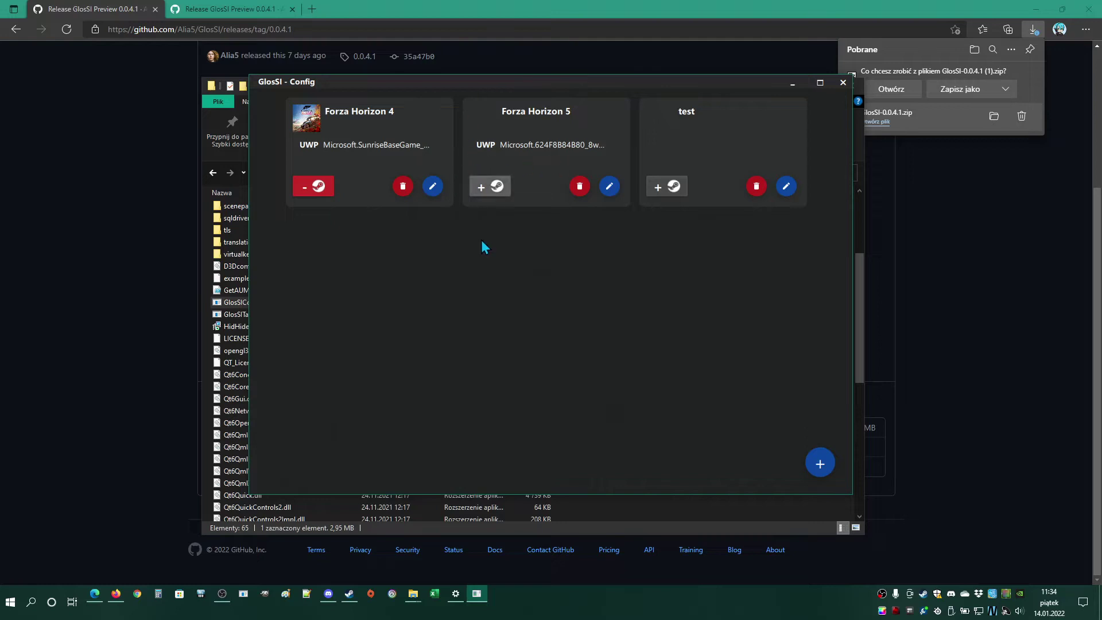
click(433, 187)
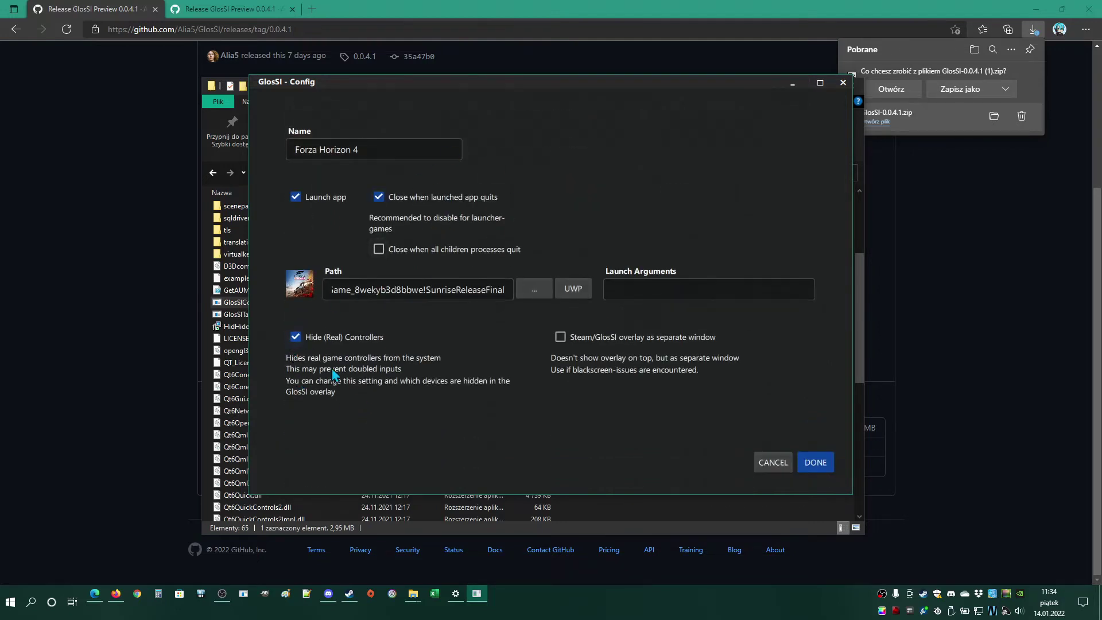
click(378, 198)
click(429, 197)
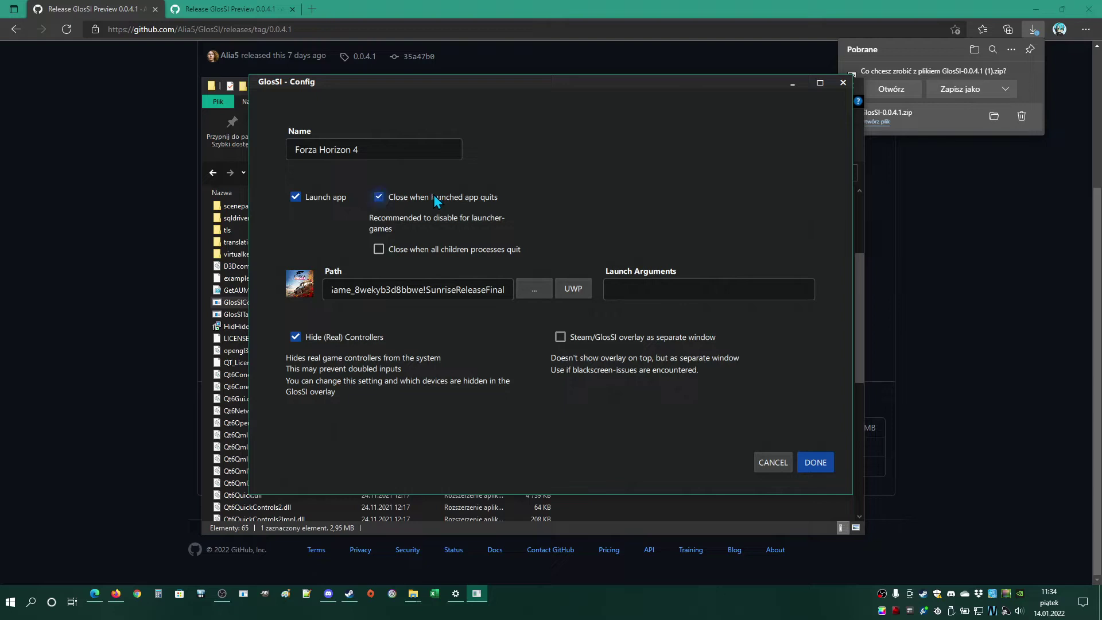
click(381, 197)
Keep Launch app on, tick Close when launched app quits, and save Forza Horizon 4 with DONE
click(296, 197)
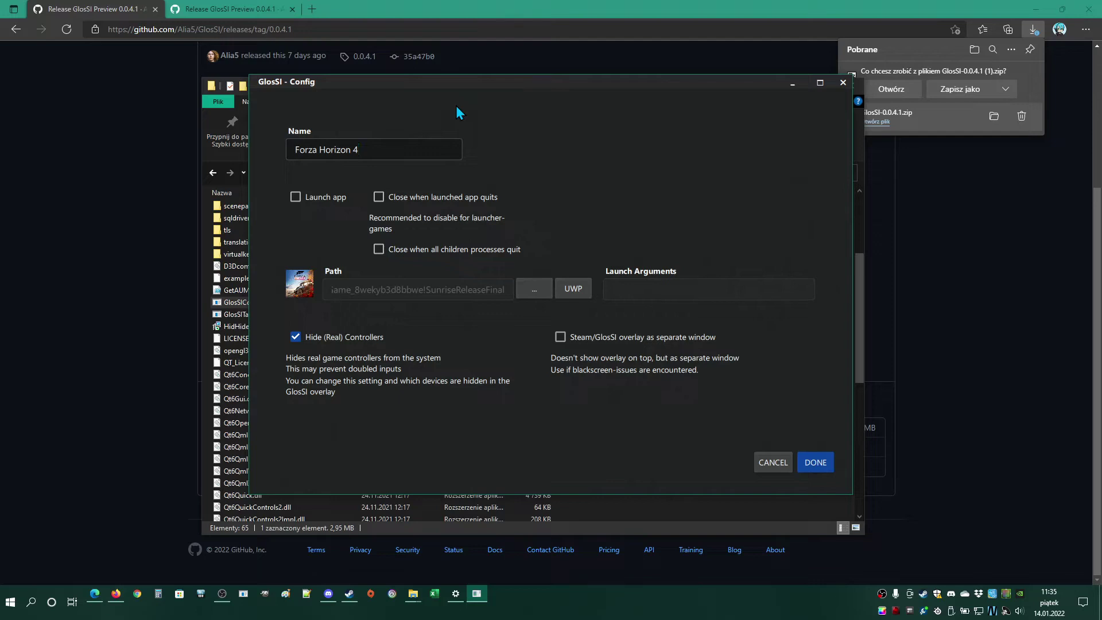
click(296, 197)
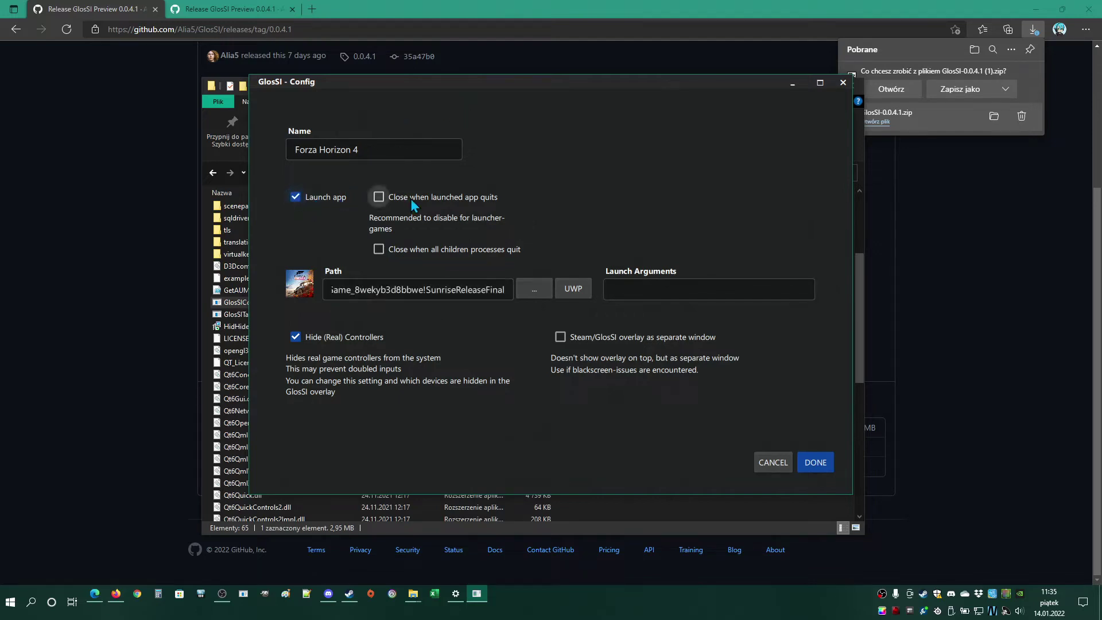
click(410, 201)
click(785, 463)
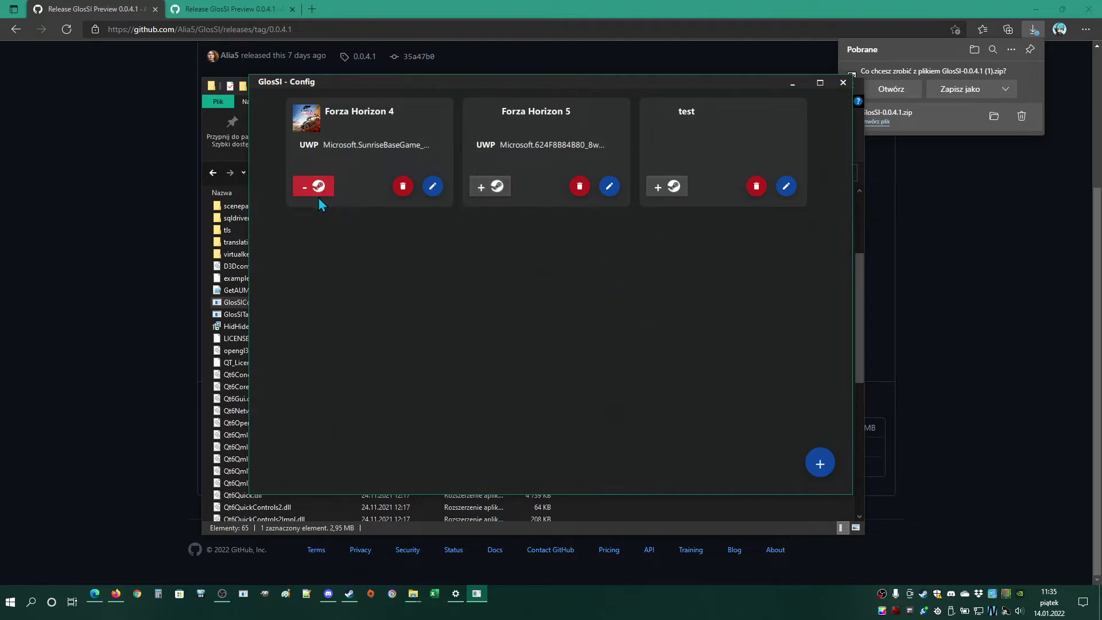
Close the GlosSI - Config window and return to the GlosSI-0.0.4.1 folder in Explorer
click(843, 83)
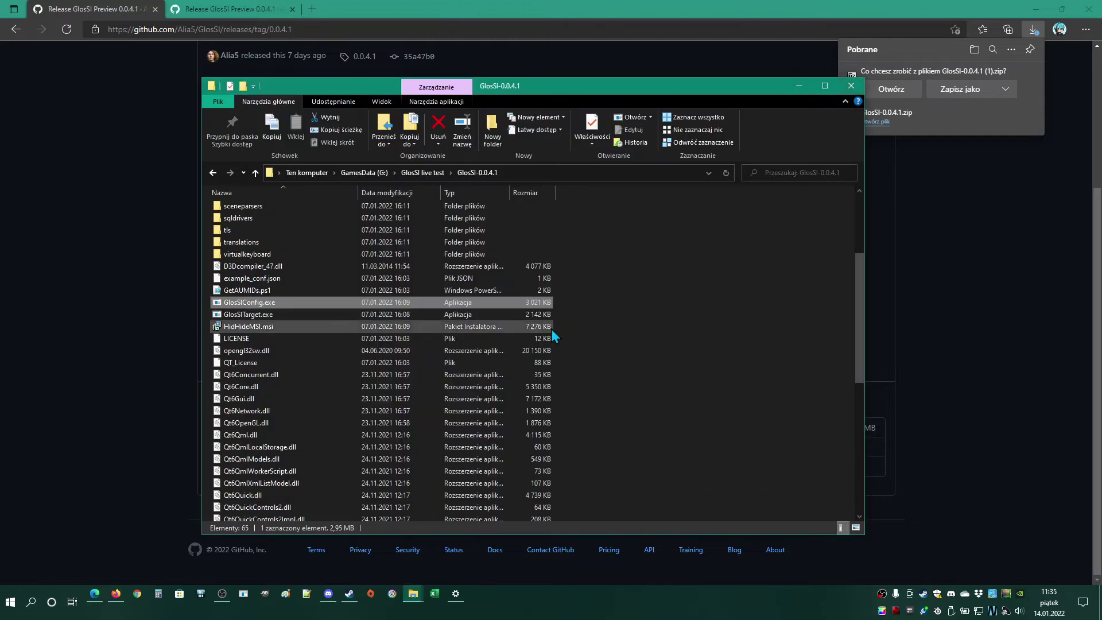
click(670, 328)
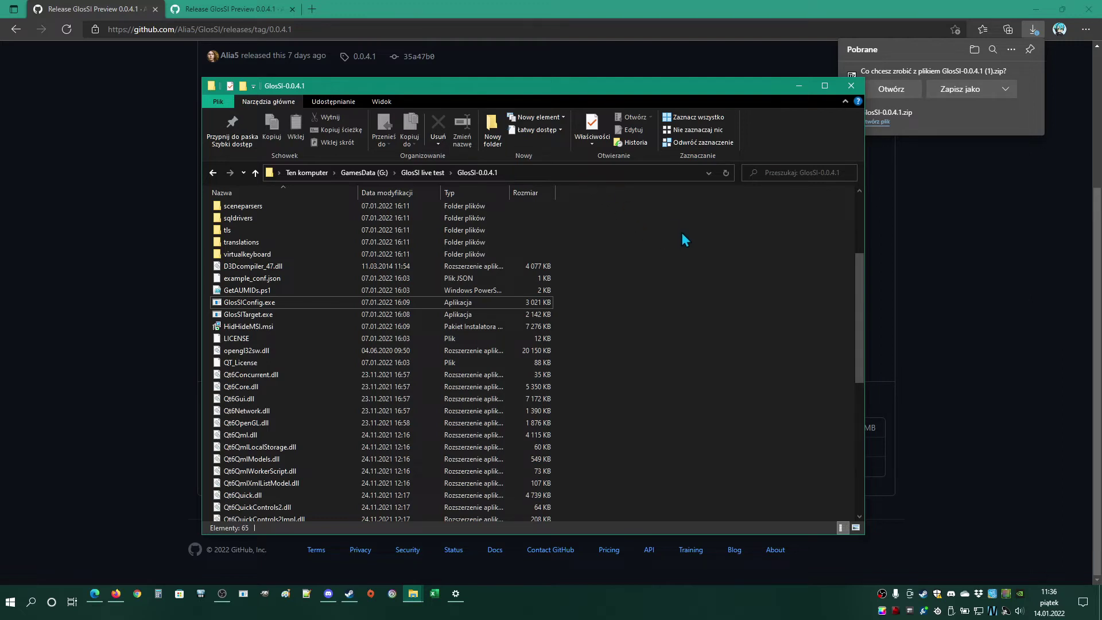
Copy the GlosSI-0.0.4.1 folder path and open Graphics settings with 'Aplikacja klasyczna' as app type
click(584, 174)
key(ctrl+c)
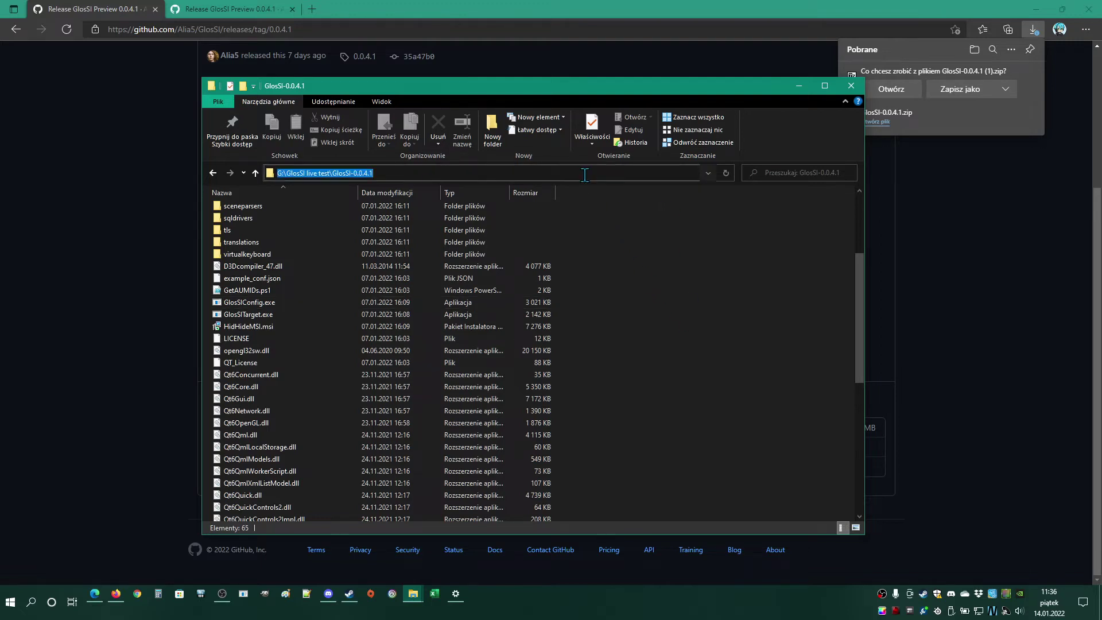
click(10, 601)
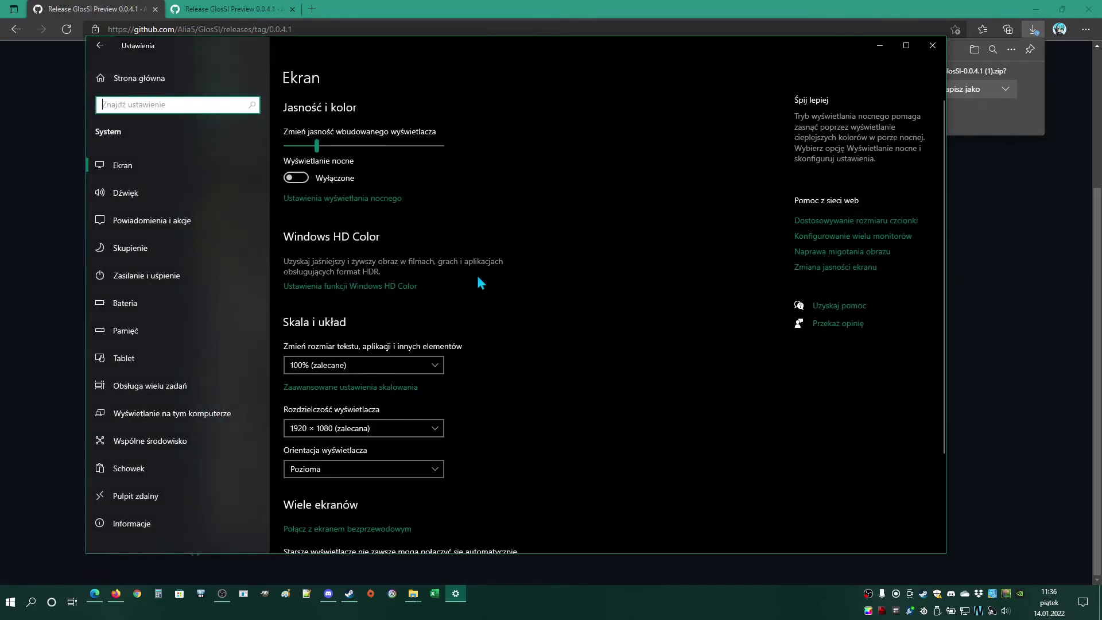
scroll(541, 345, down, 3)
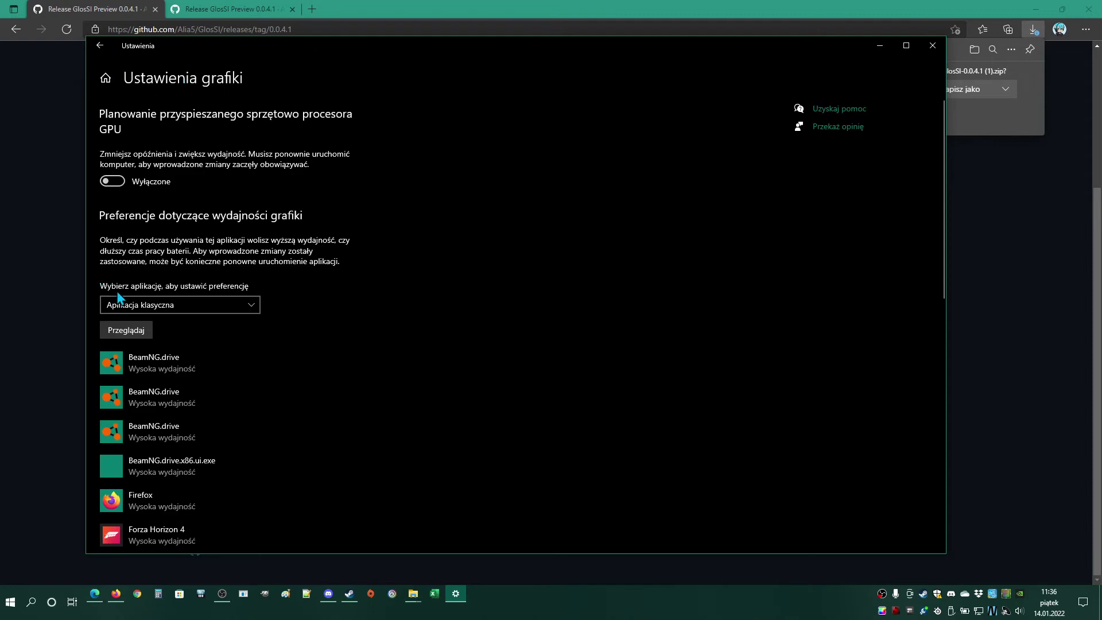
click(208, 306)
click(241, 305)
Browse for an app, pasting the GlosSI-0.0.4.1 folder path into the file picker
click(126, 330)
click(445, 67)
key(ctrl+v)
key(Return)
scroll(335, 150, down, 2)
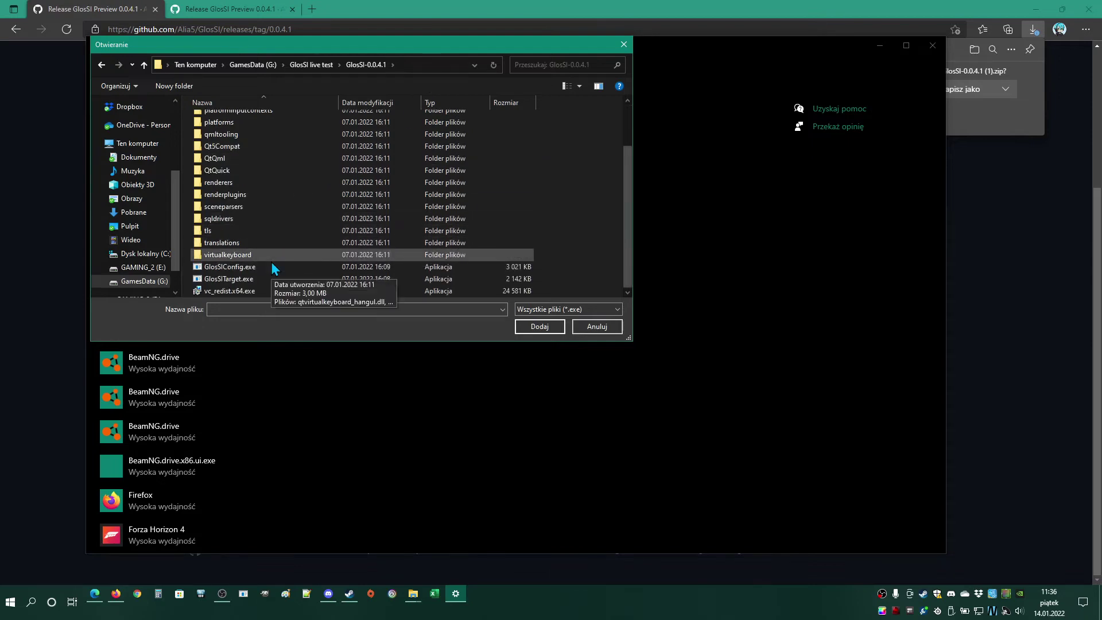
Add GlosSITarget.exe to the graphics list and save it as Wysoka wydajność (high performance)
double_click(267, 282)
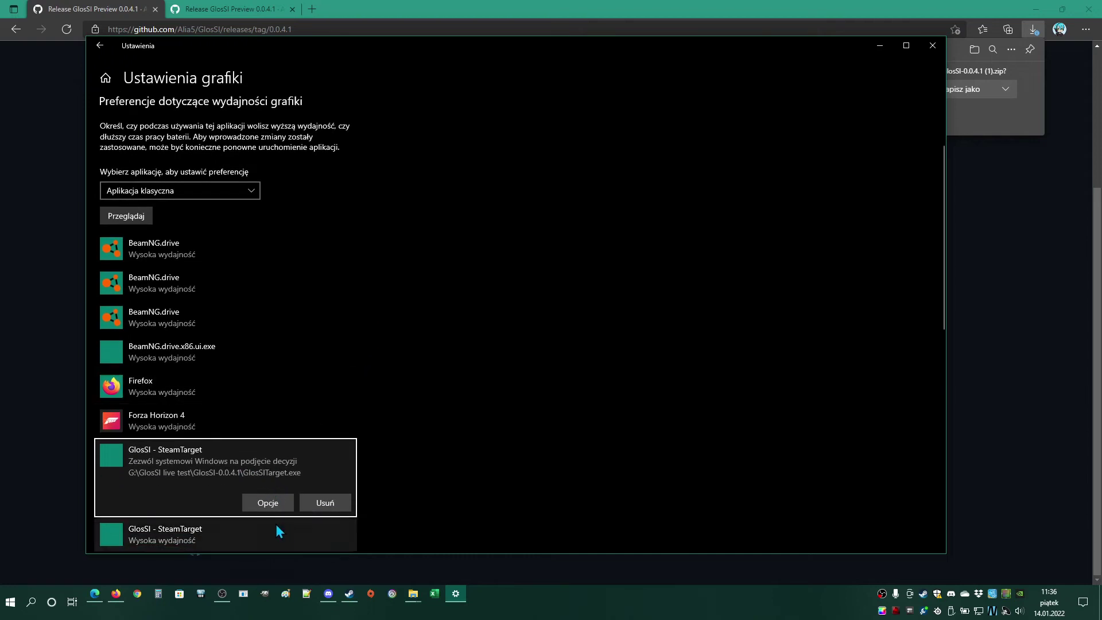
click(266, 504)
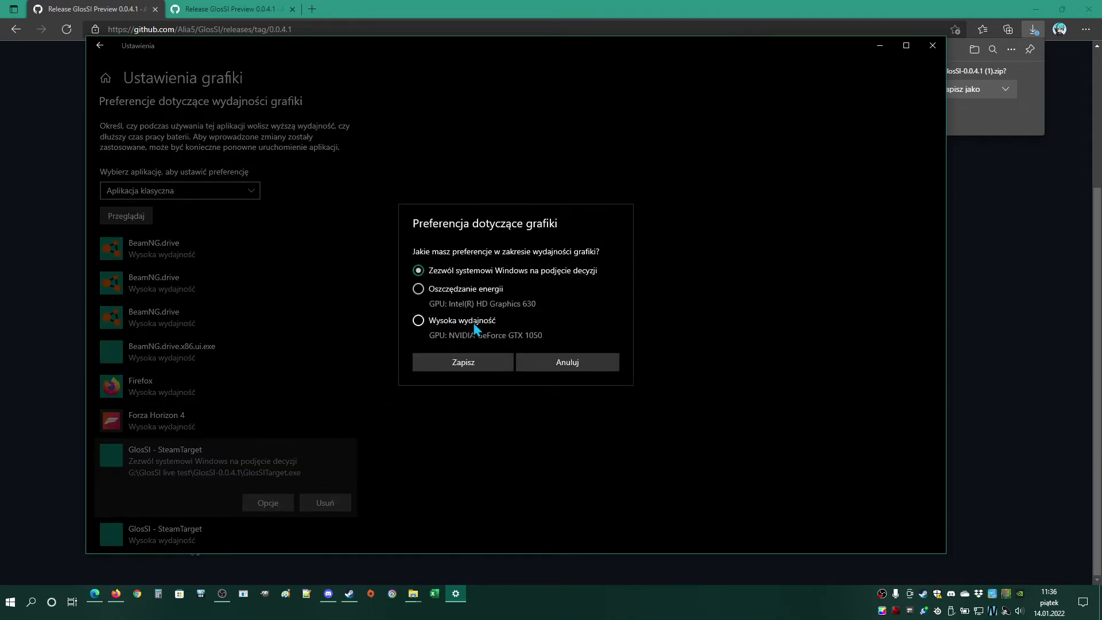
click(461, 323)
click(469, 362)
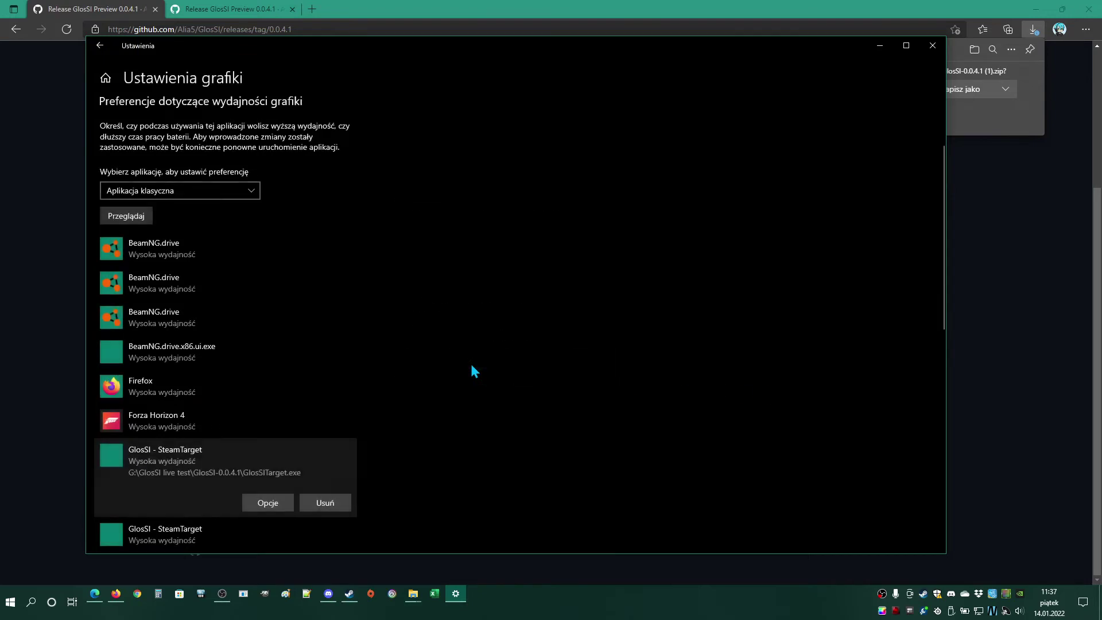
Remove the duplicate GlosSI - SteamTarget entry with Usuń
scroll(195, 488, down, 7)
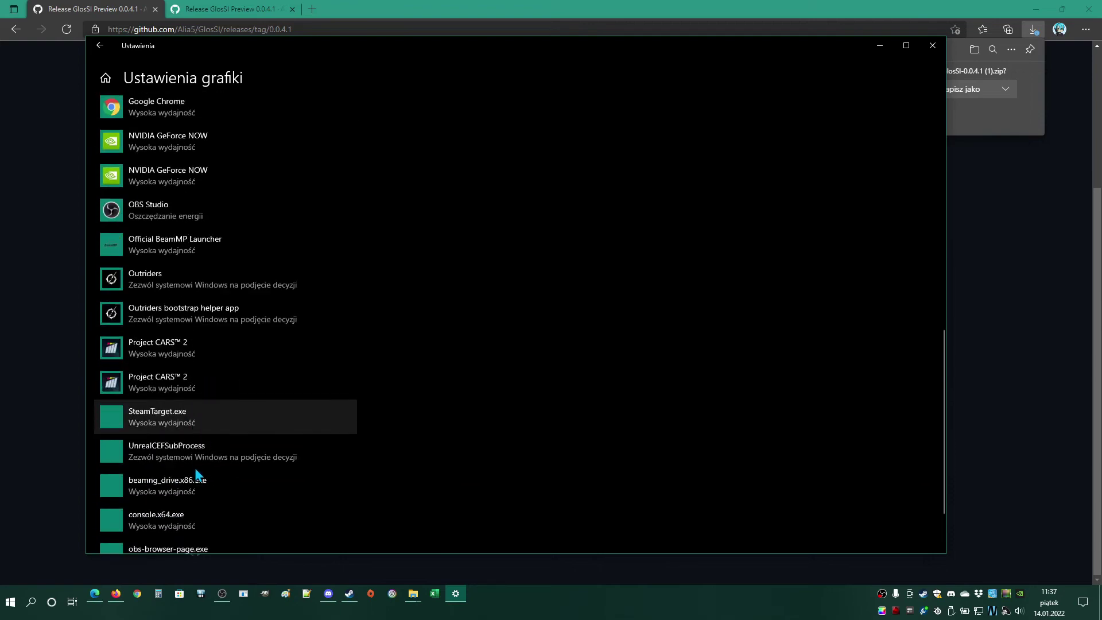
scroll(205, 474, up, 3)
scroll(204, 474, up, 6)
scroll(212, 385, down, 4)
scroll(232, 411, up, 1)
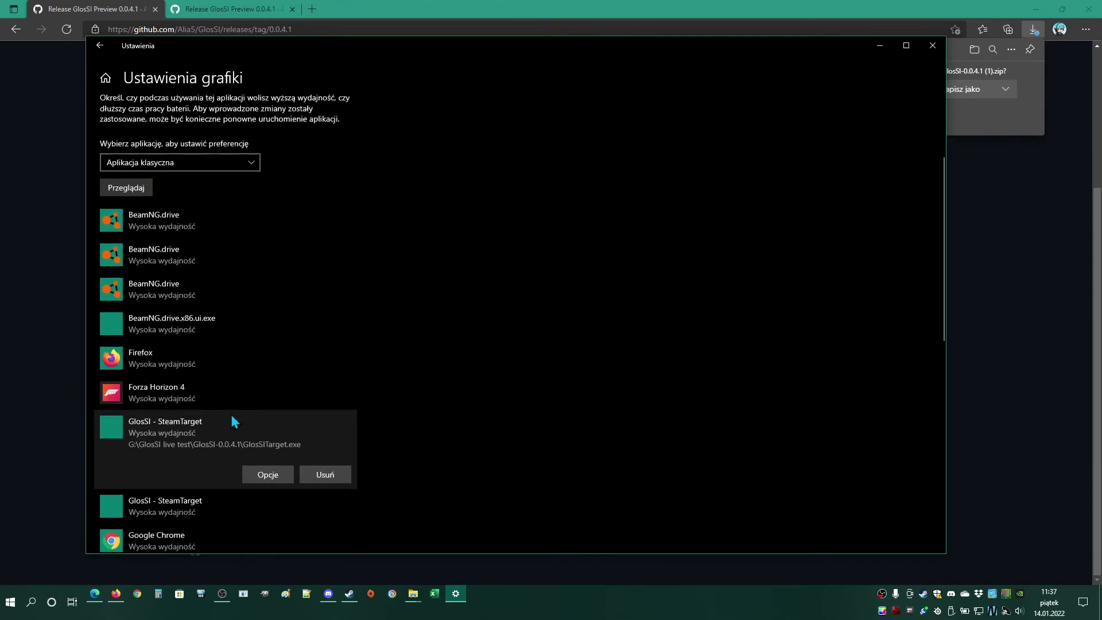
click(342, 476)
Close Windows Settings and minimize OBS Studio out of the way
click(927, 43)
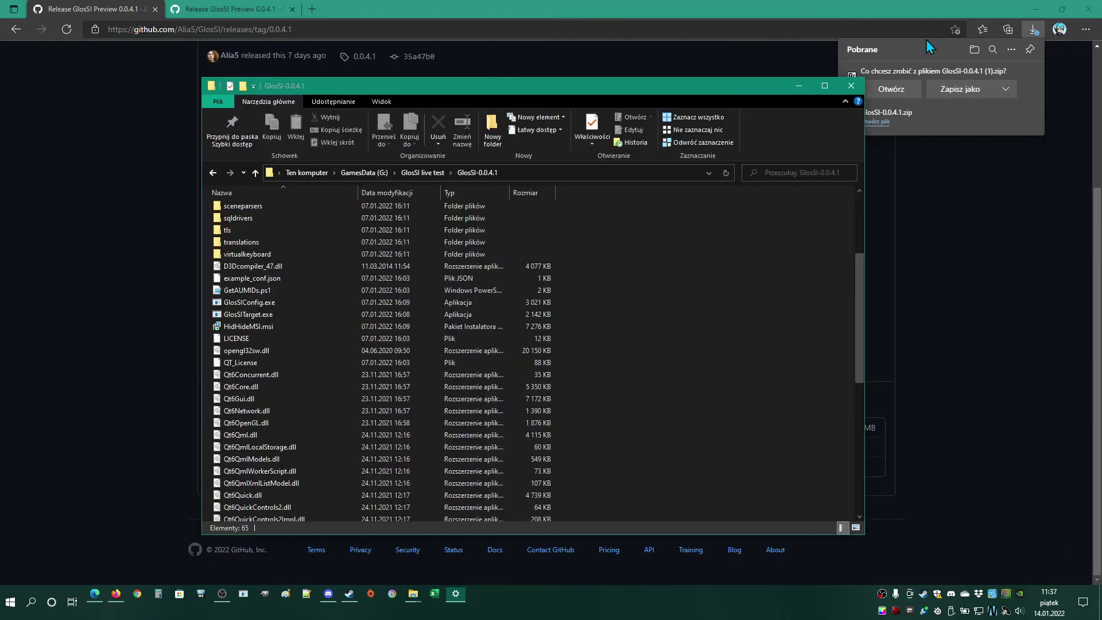
click(658, 269)
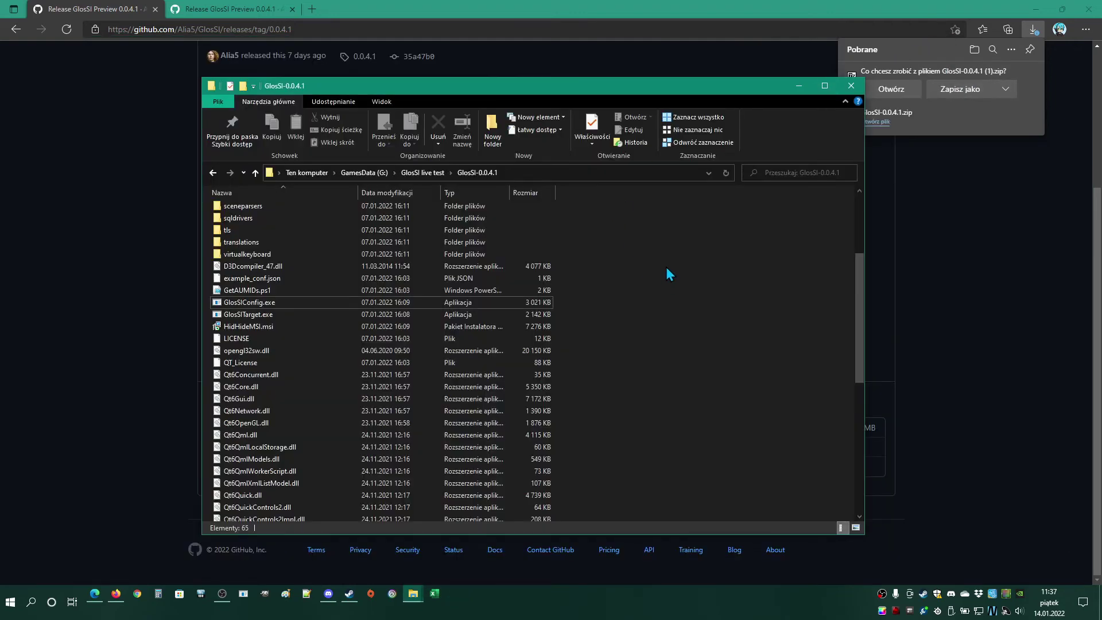
click(222, 594)
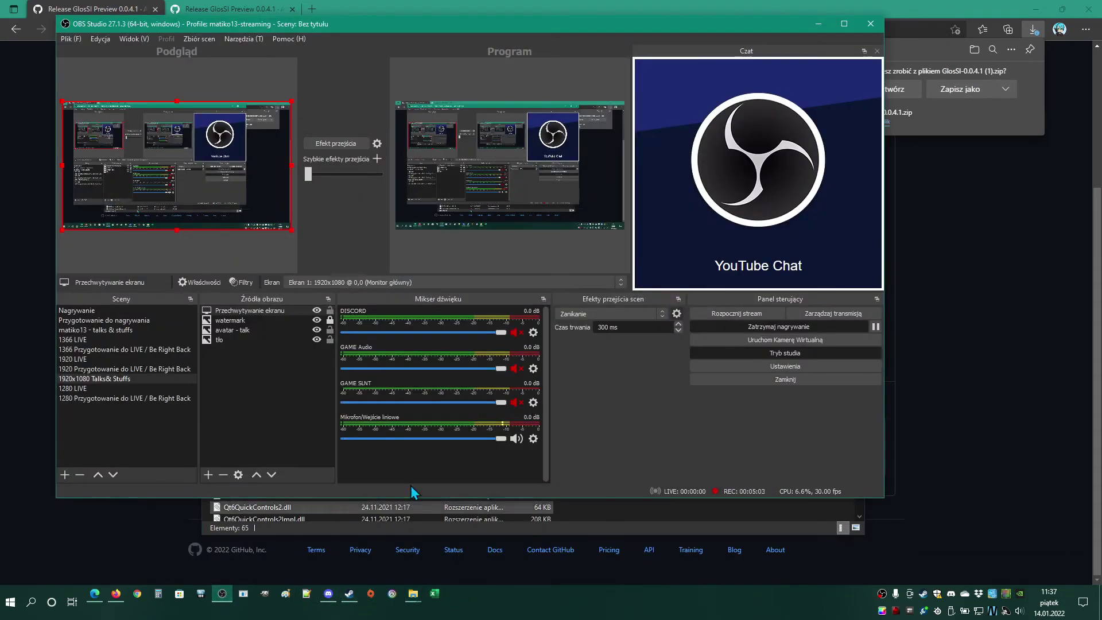
click(222, 594)
Open Steam's settings (Opcje) from the Steam taskbar jump list
right_click(345, 598)
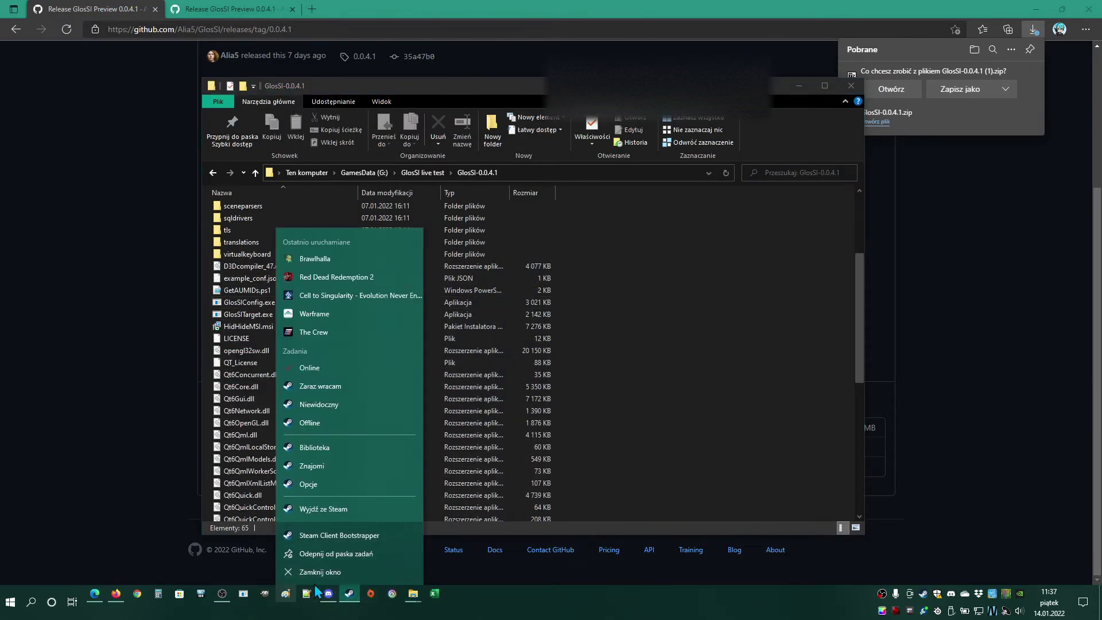
click(349, 596)
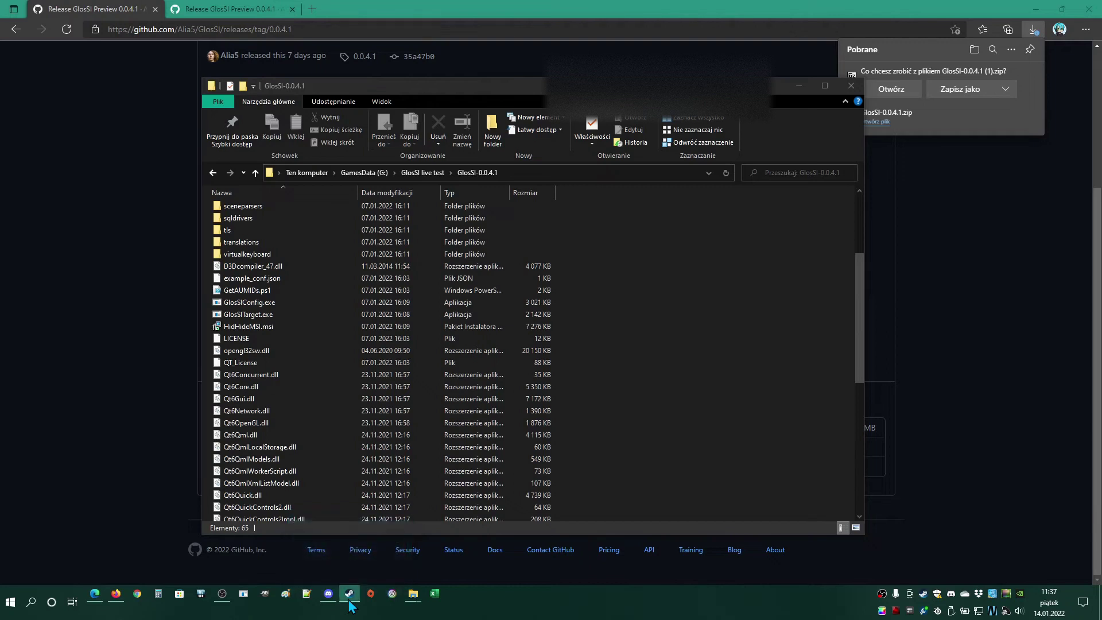
right_click(350, 601)
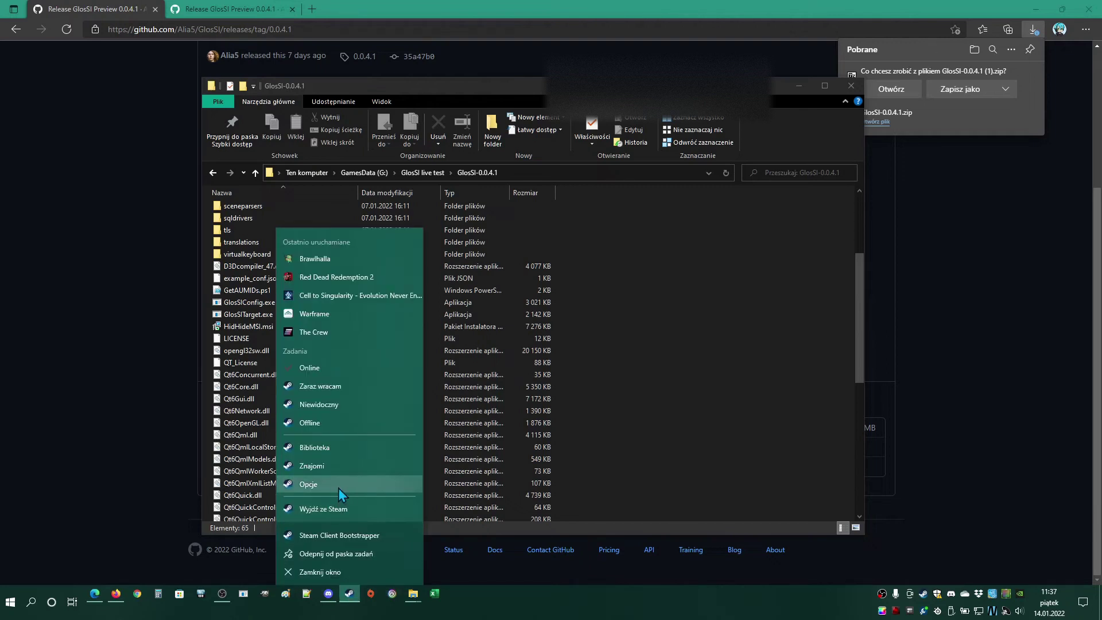
click(342, 492)
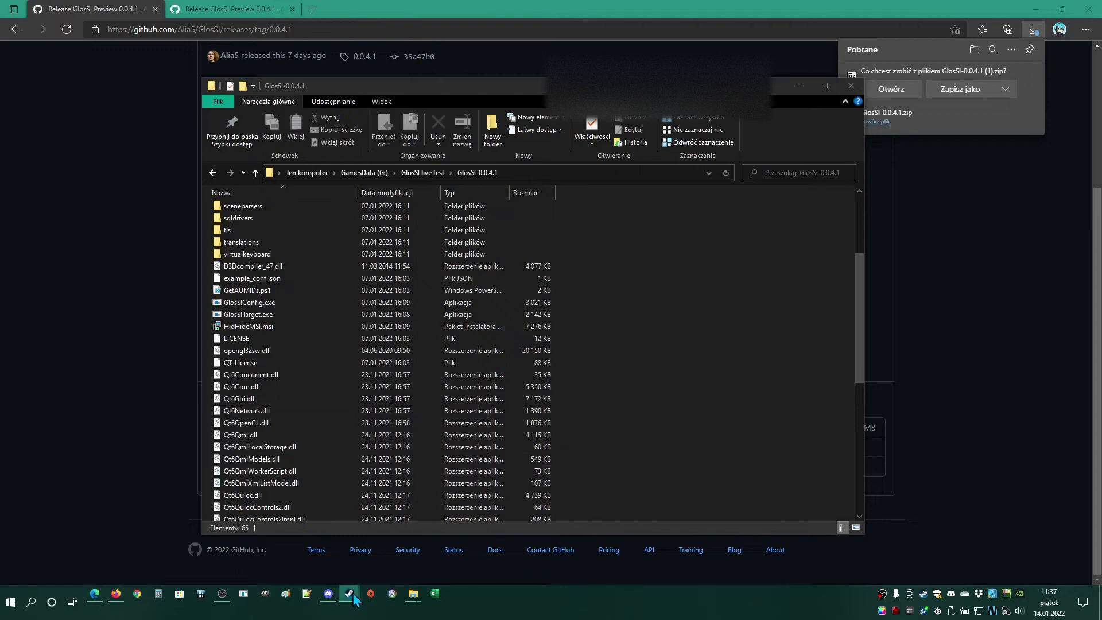
click(431, 540)
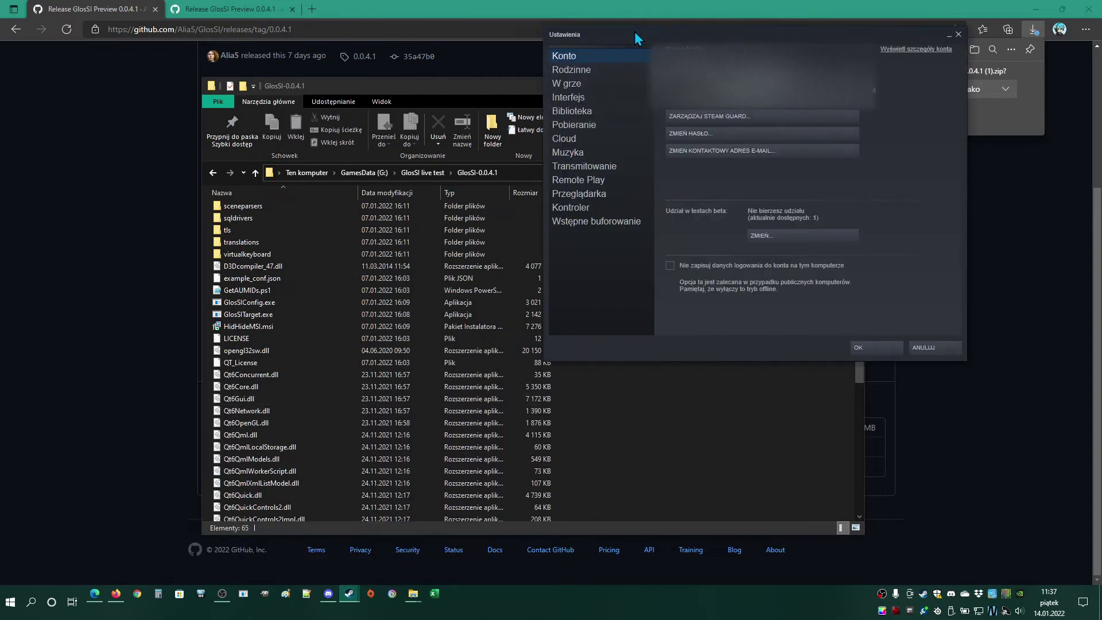
In Steam Settings, check the W grze overlay page, then open Kontroler's OGÓLNE USTAWIENIA KONTROLERA
drag(635, 32, 340, 62)
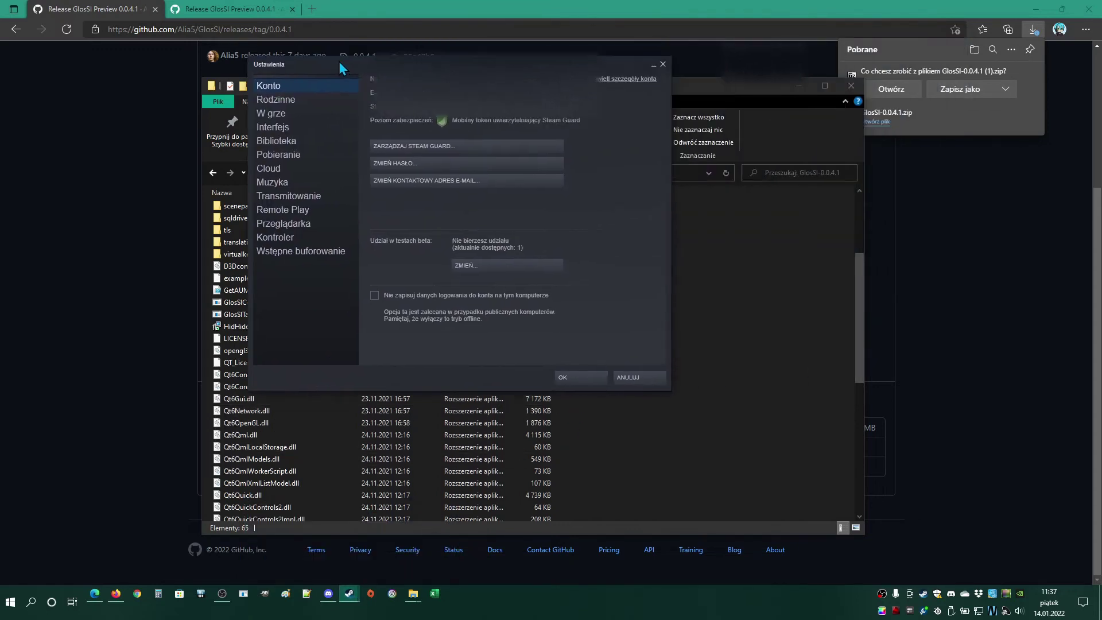
click(284, 129)
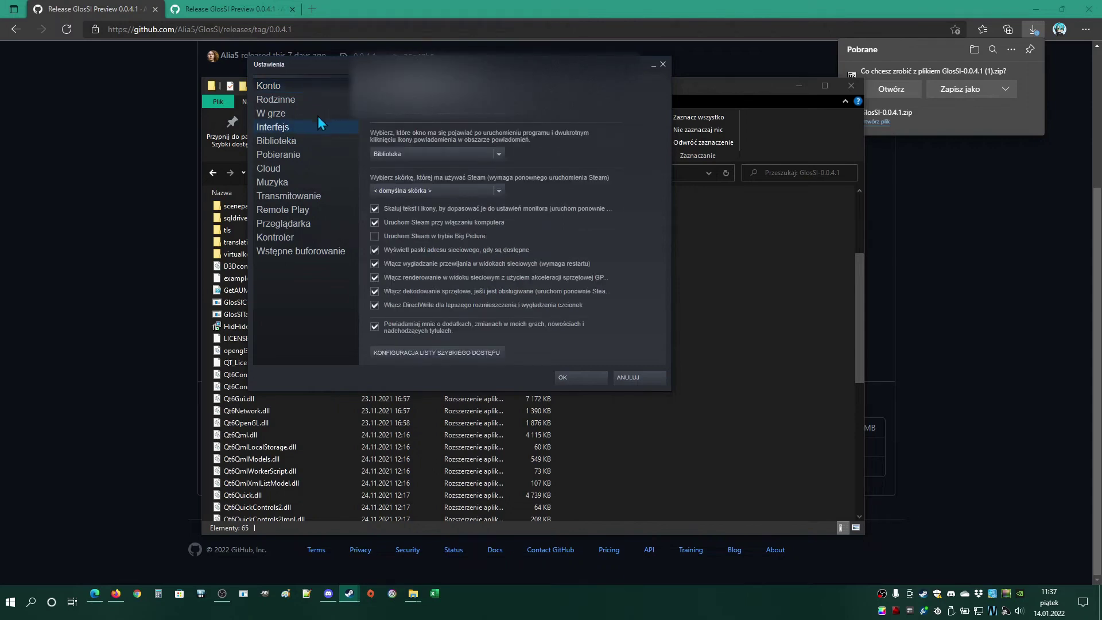
click(283, 114)
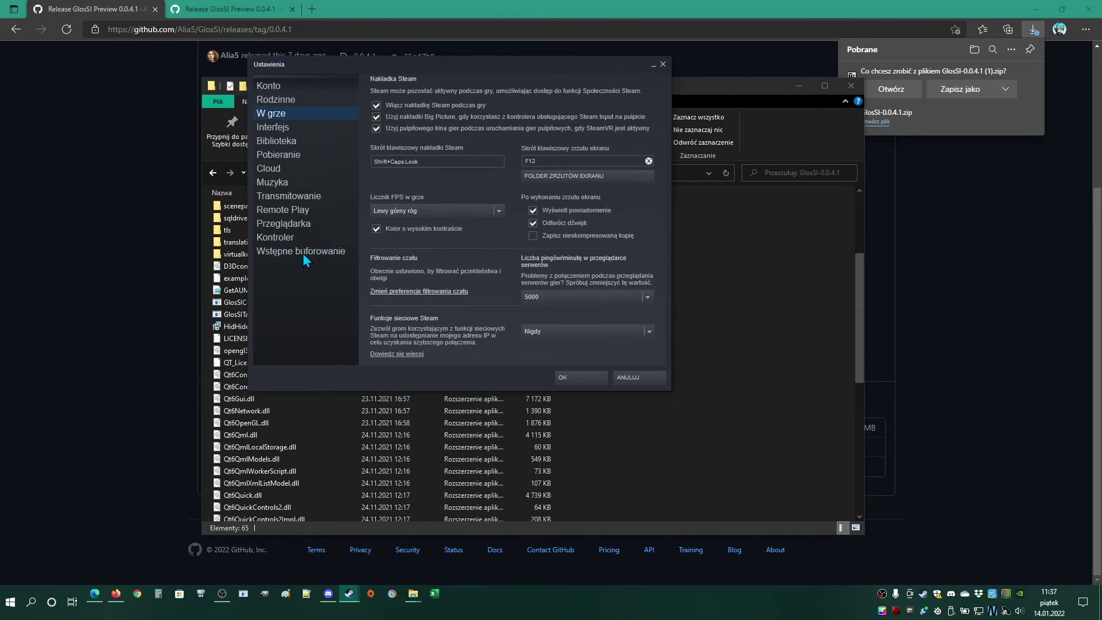
click(297, 237)
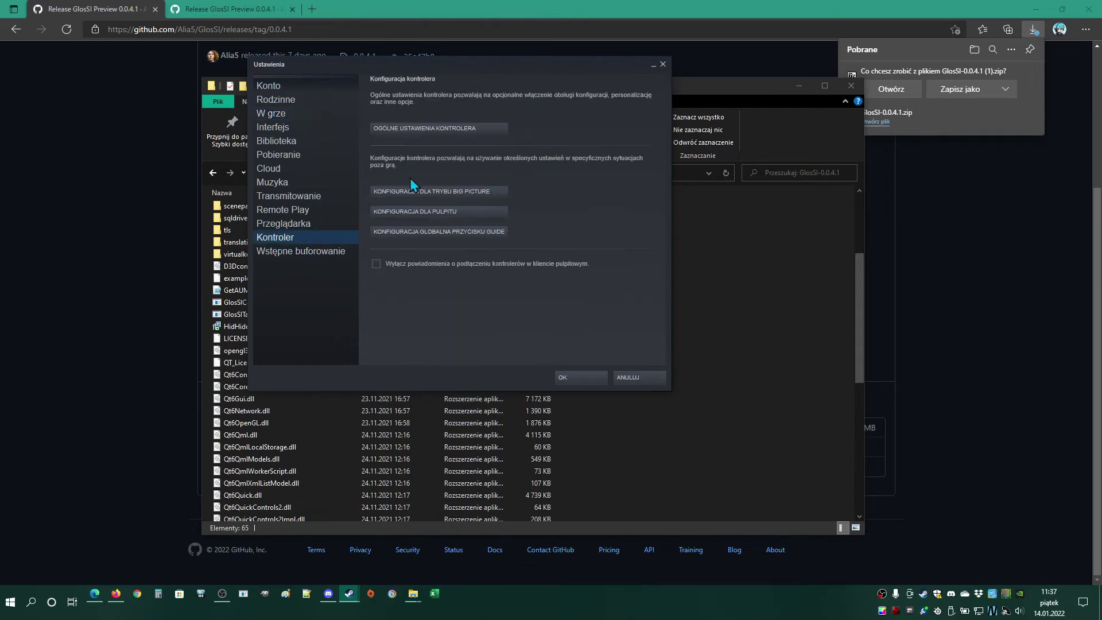
click(487, 130)
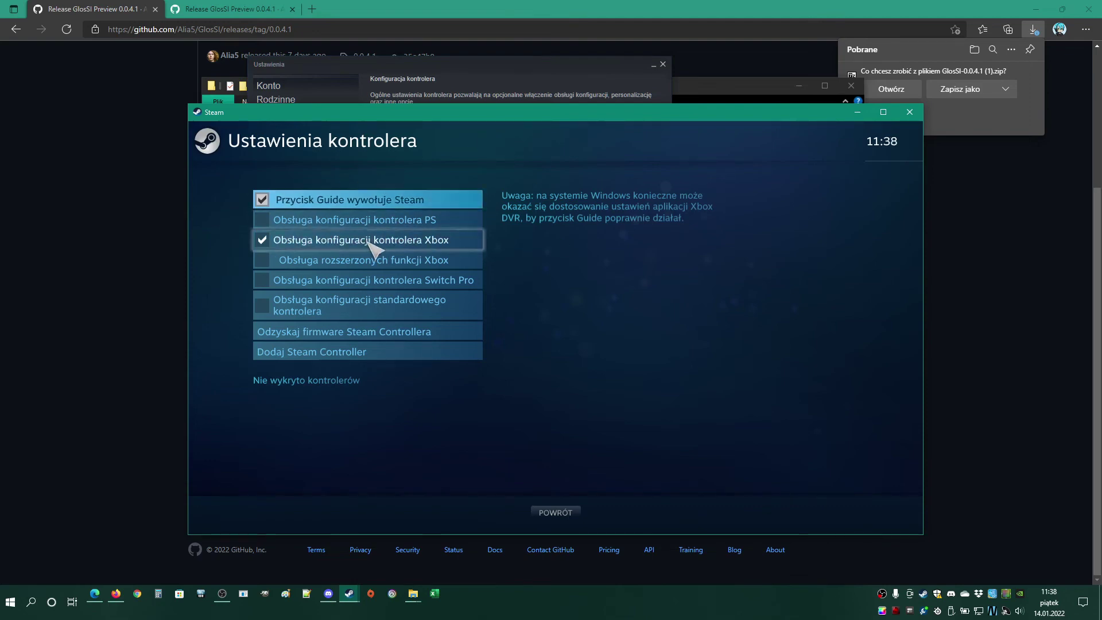
Move OBS Studio aside and minimize it to reveal the controller settings
click(230, 595)
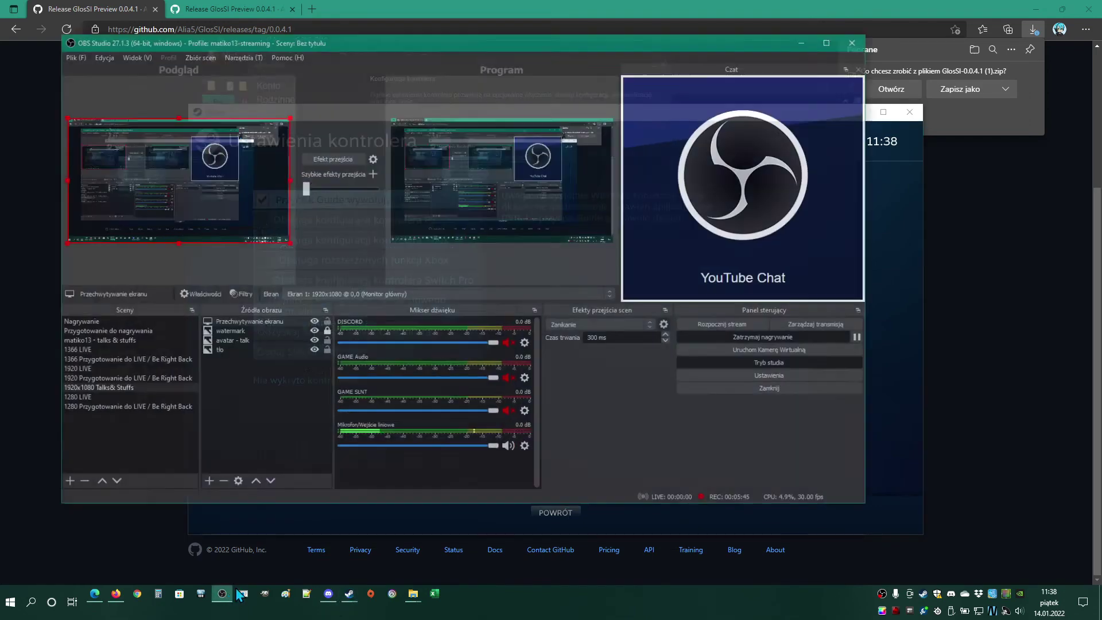
drag(295, 26, 311, 102)
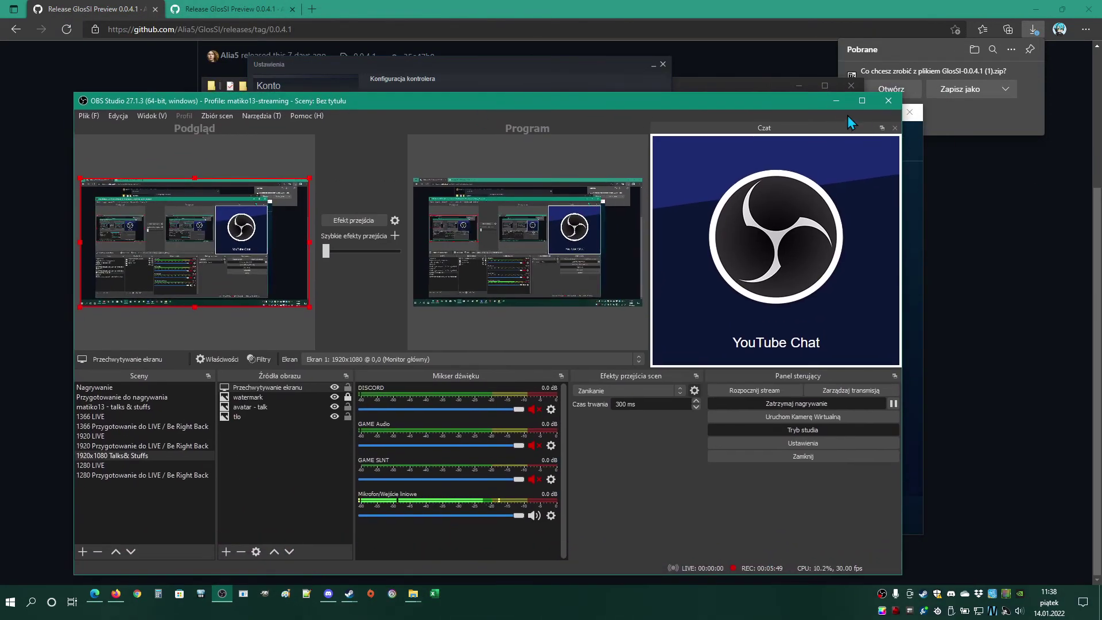
click(833, 100)
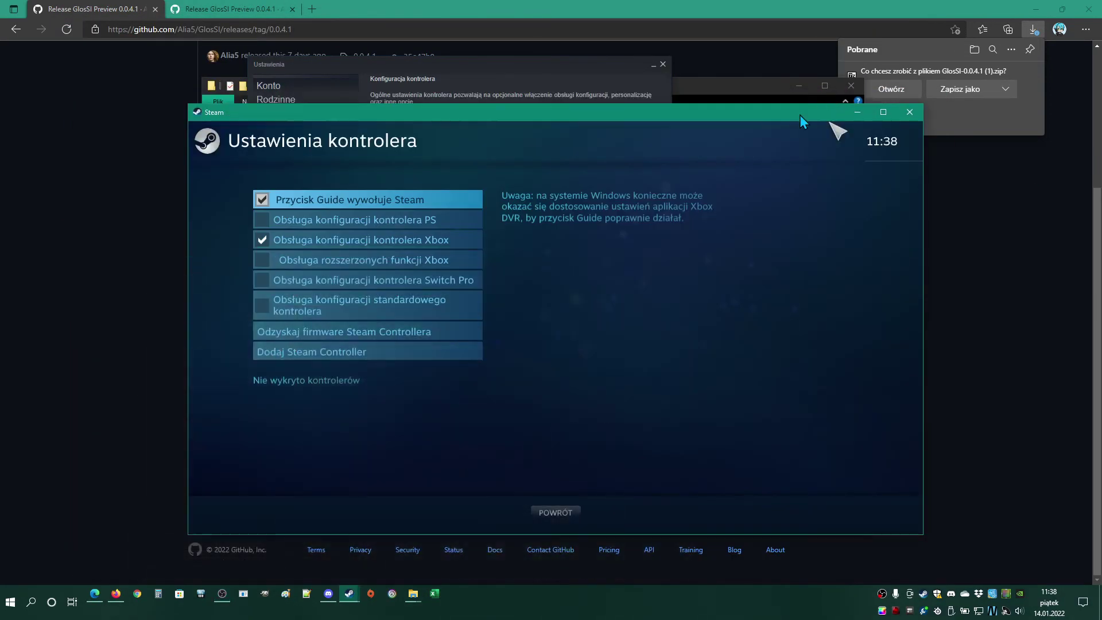
Toggle Xbox controller configuration support off and back on, then return with POWRÓT
click(372, 244)
click(334, 245)
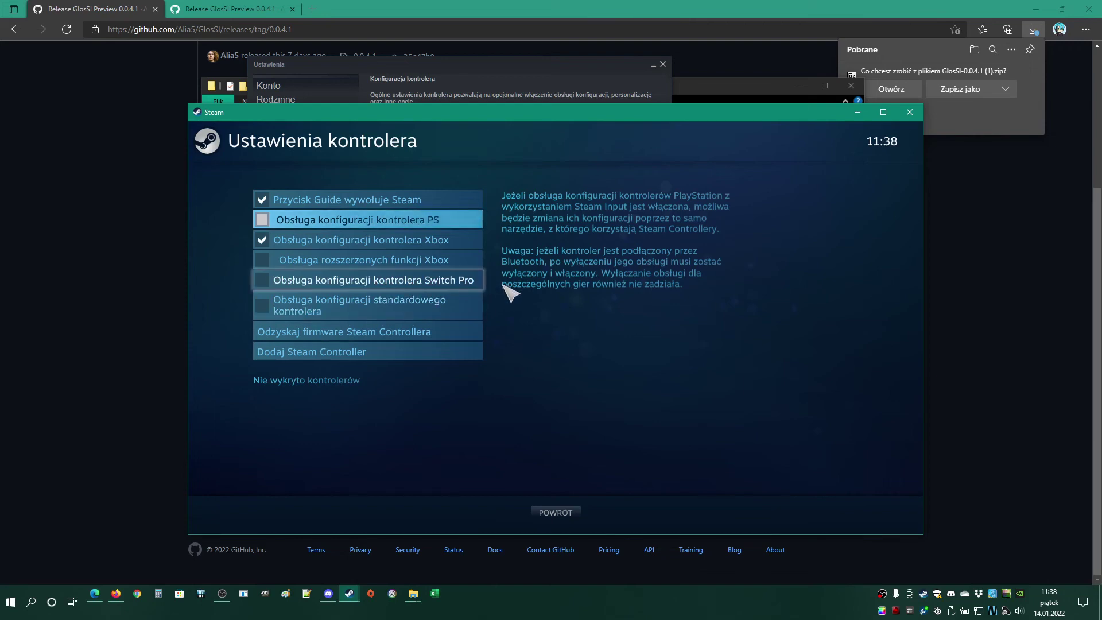
click(555, 512)
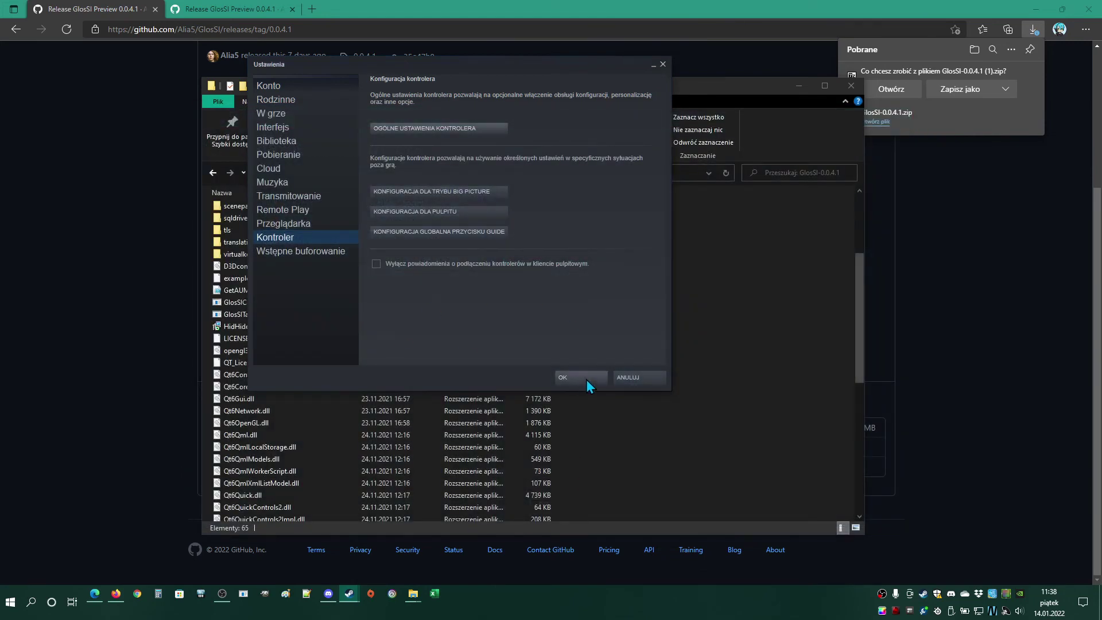
Close Steam Settings with OK, hide OBS's screen capture source, and bring up Xbox Game Bar settings
click(642, 374)
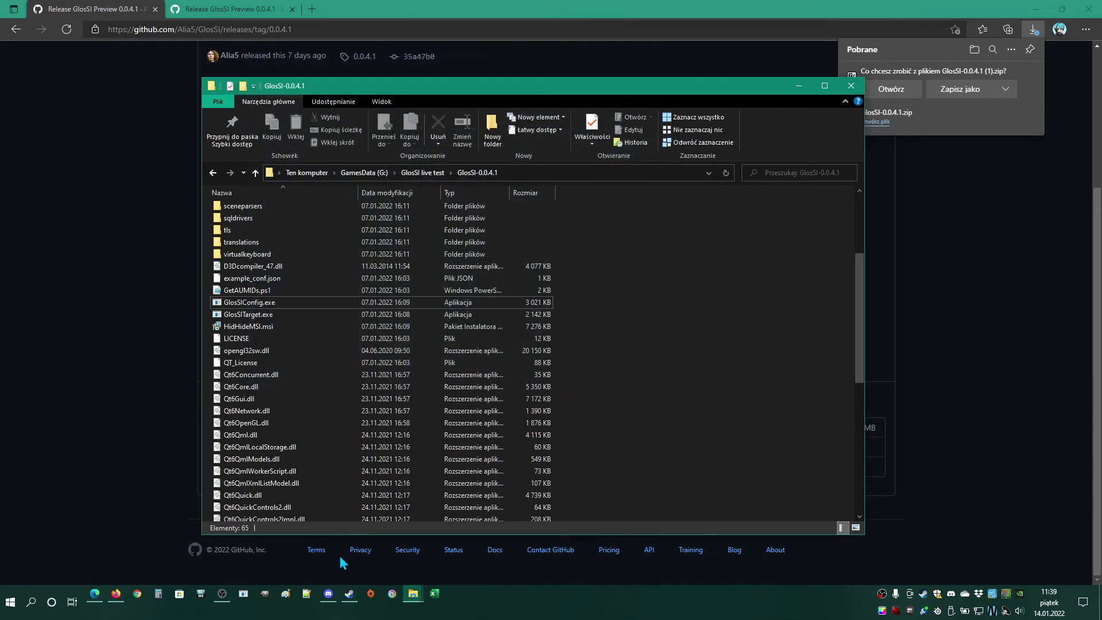
click(222, 593)
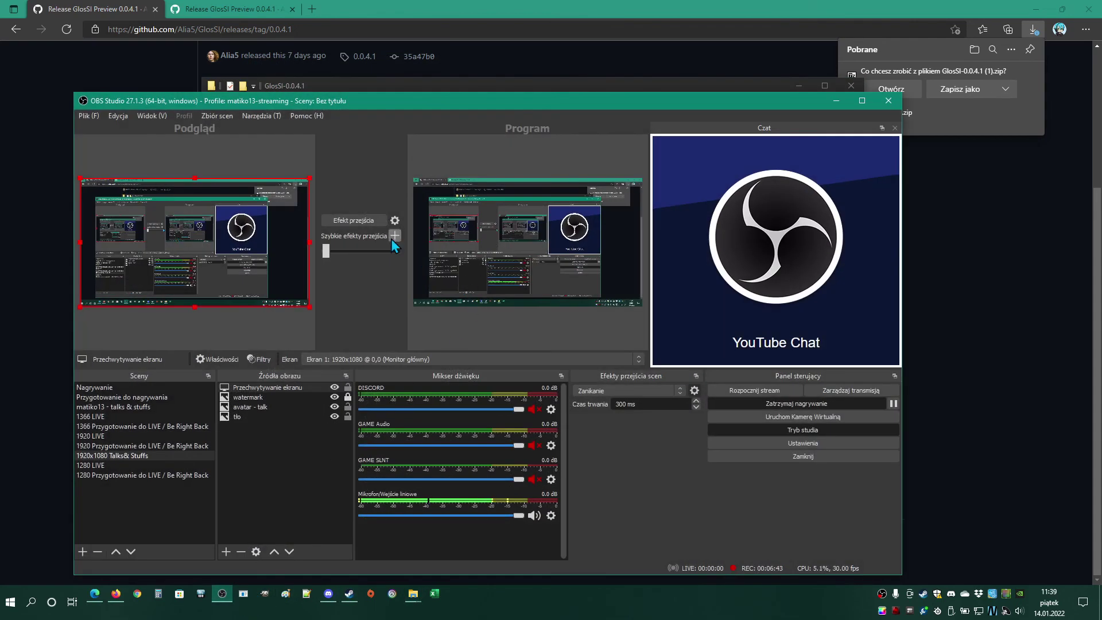
click(334, 387)
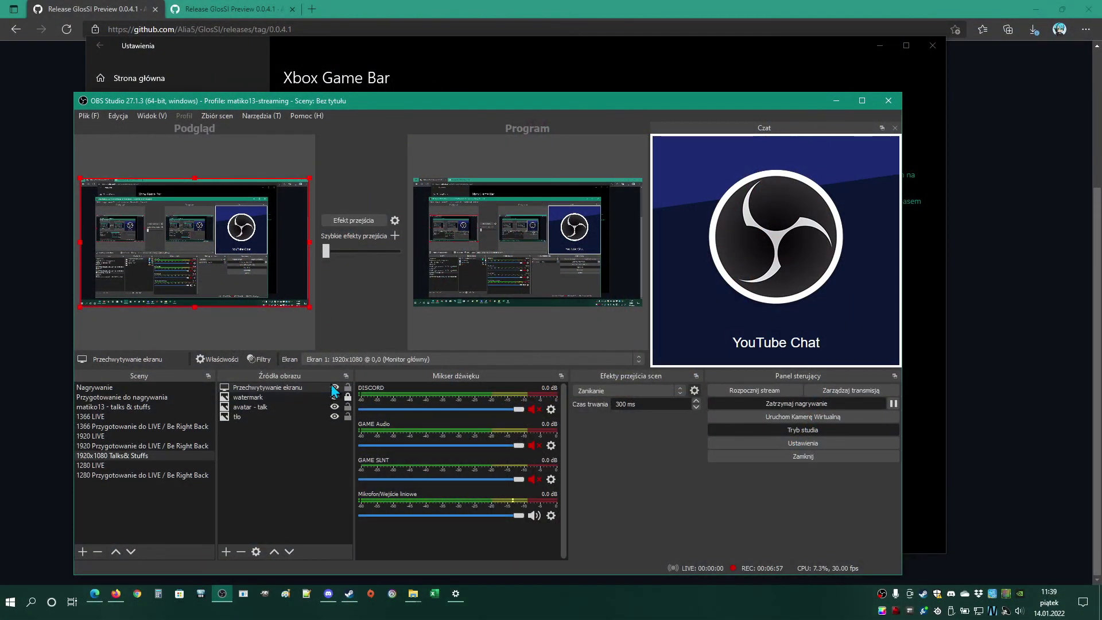
click(334, 387)
click(457, 49)
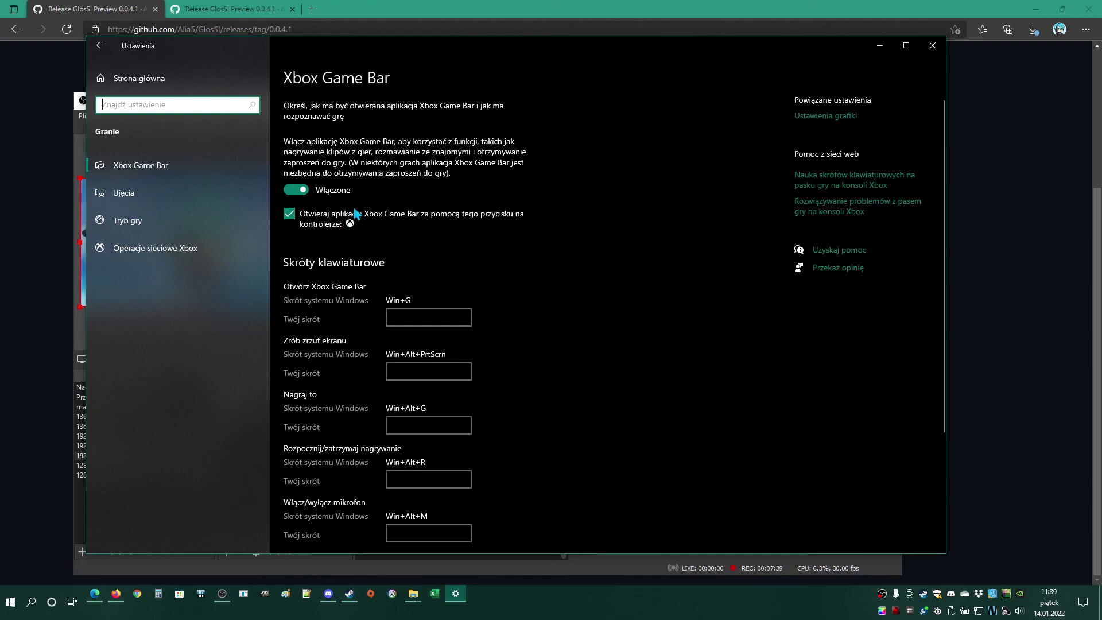
click(222, 594)
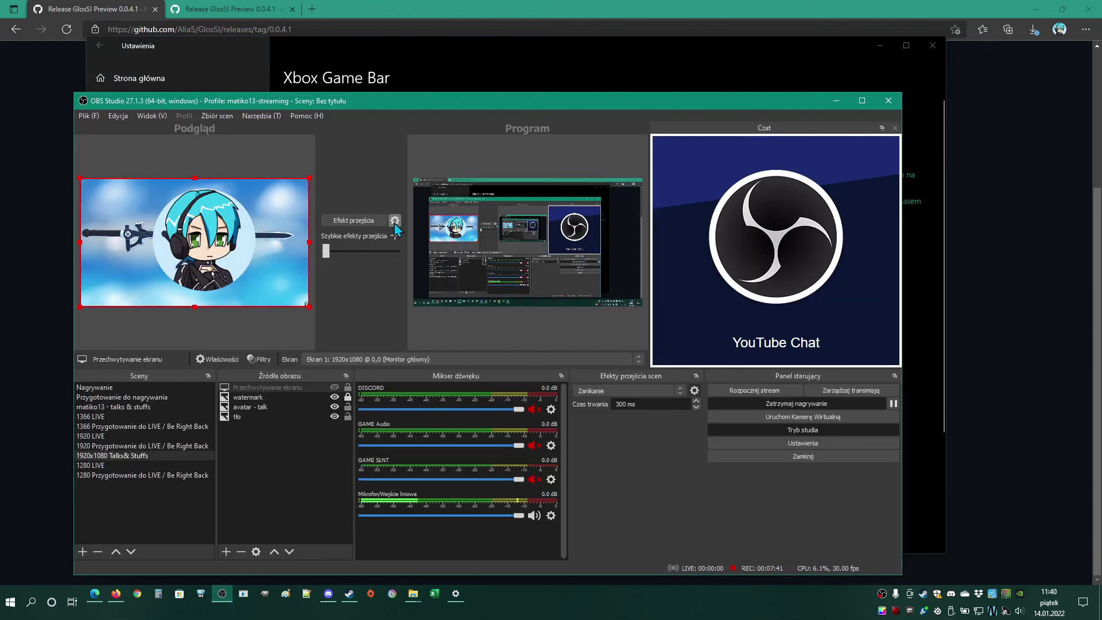